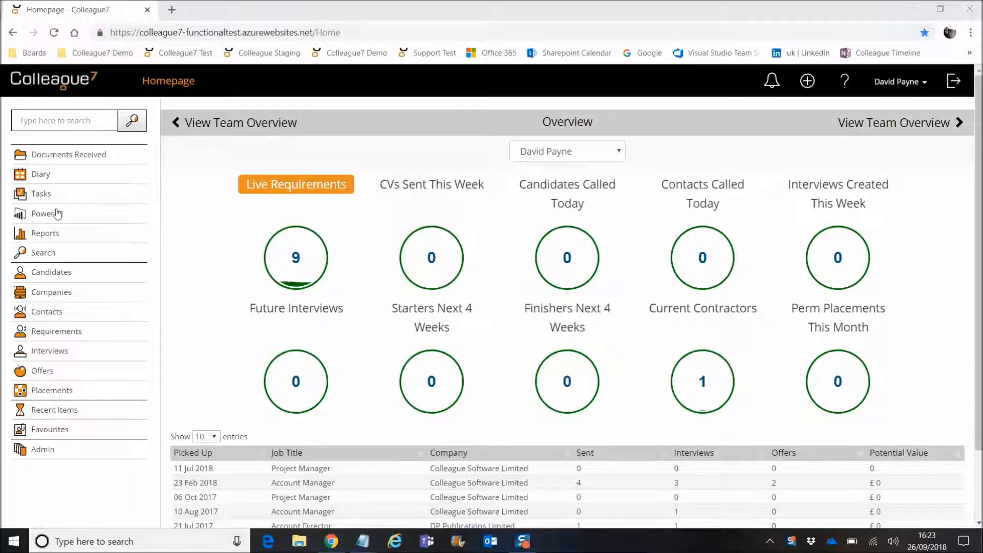
Step: Open the candidate search and look through the list of available search criteria
{"action": "left_click", "coordinate": [46, 257]}
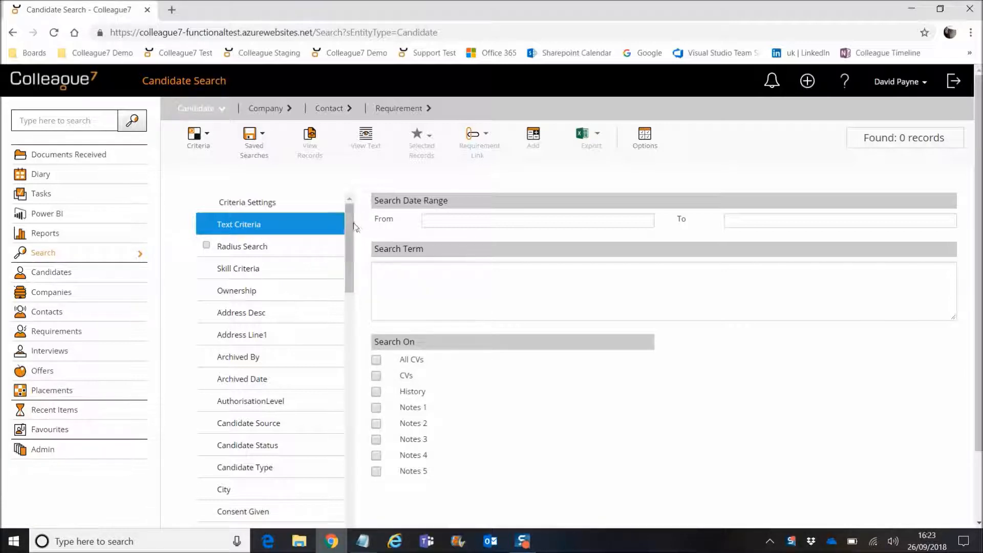
{"action": "mouse_move", "coordinate": [349, 220]}
{"action": "left_mouse_down"}
{"action": "mouse_move", "coordinate": [348, 234]}
{"action": "mouse_move", "coordinate": [350, 210]}
{"action": "left_mouse_up"}
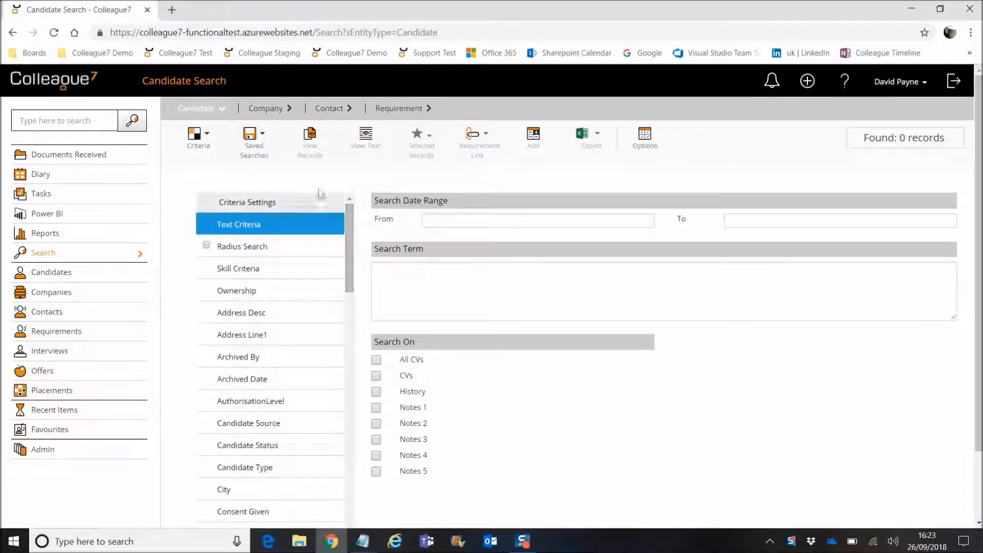
{"action": "left_click_drag", "start_coordinate": [349, 234], "coordinate": [359, 272]}
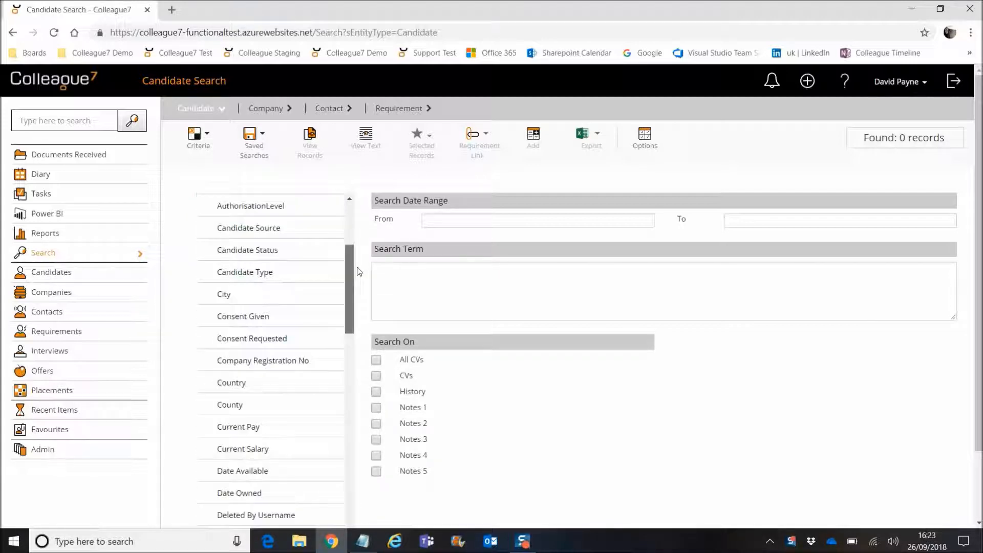
{"action": "scroll", "coordinate": [287, 236], "scroll_direction": "up", "scroll_amount": 4}
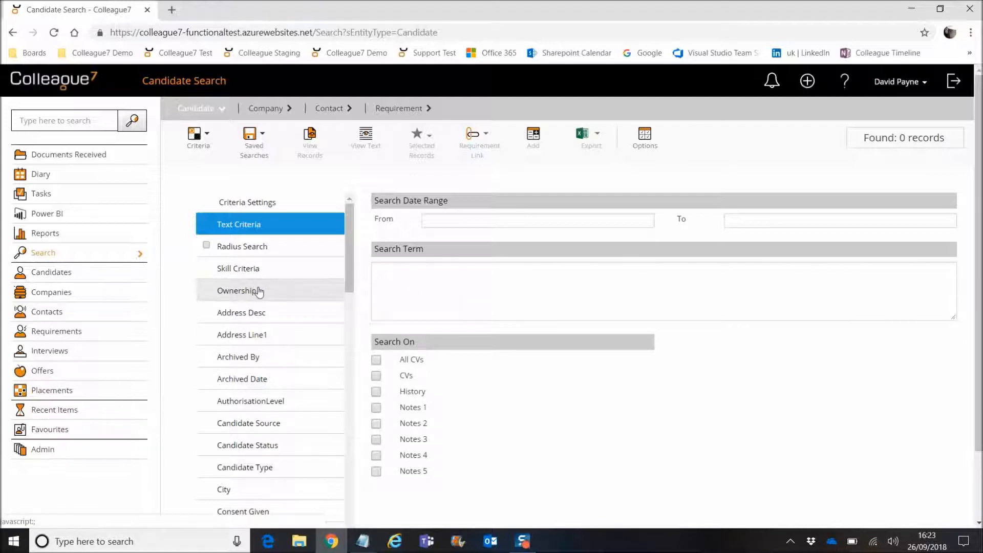
Step: Open the Ownership criterion and review the teams and owners it offers
{"action": "left_click", "coordinate": [243, 296]}
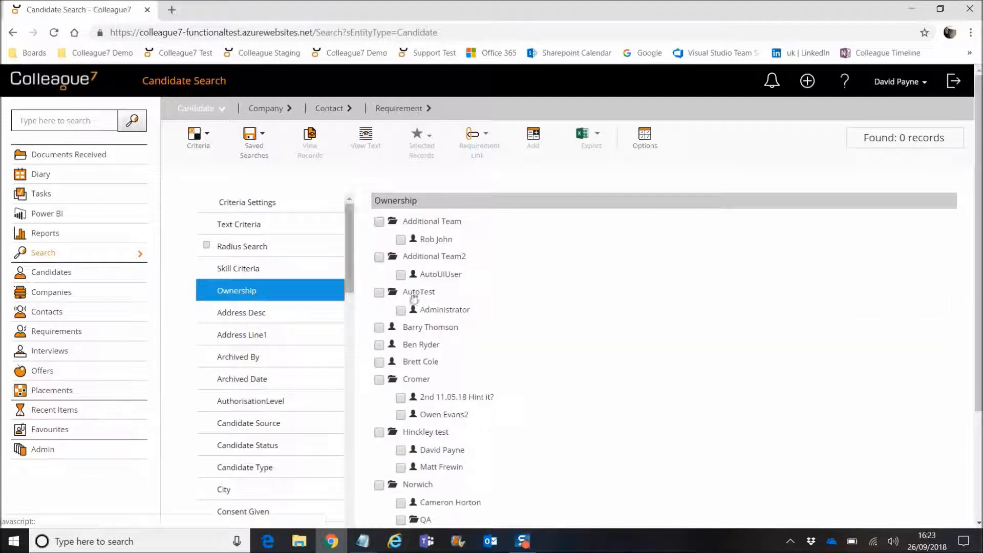
{"action": "scroll", "coordinate": [530, 333], "scroll_direction": "down", "scroll_amount": 3}
{"action": "scroll", "coordinate": [529, 330], "scroll_direction": "up", "scroll_amount": 3}
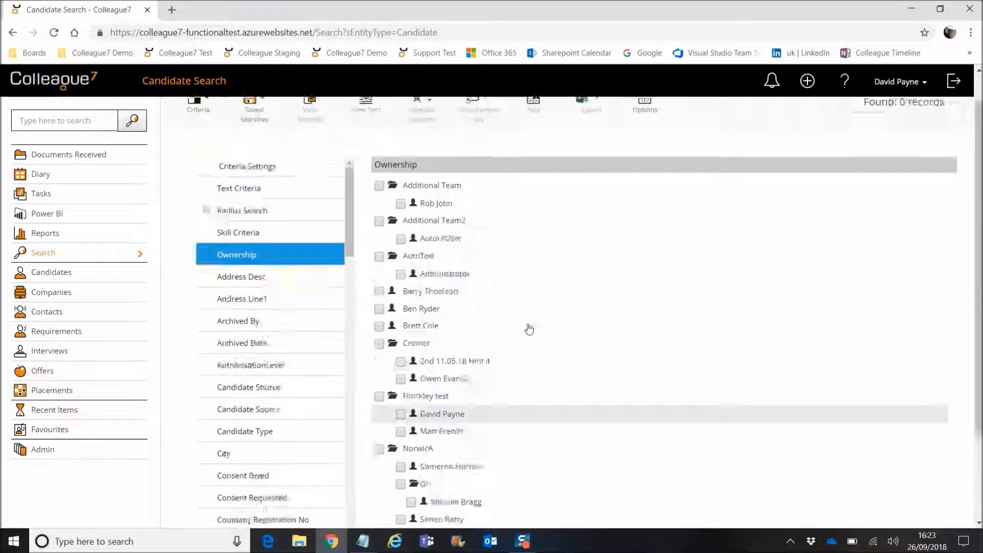
Step: Restrict the search to candidates whose Candidate Source is Monster and check the number of records found
{"action": "left_click_drag", "start_coordinate": [349, 262], "coordinate": [346, 286]}
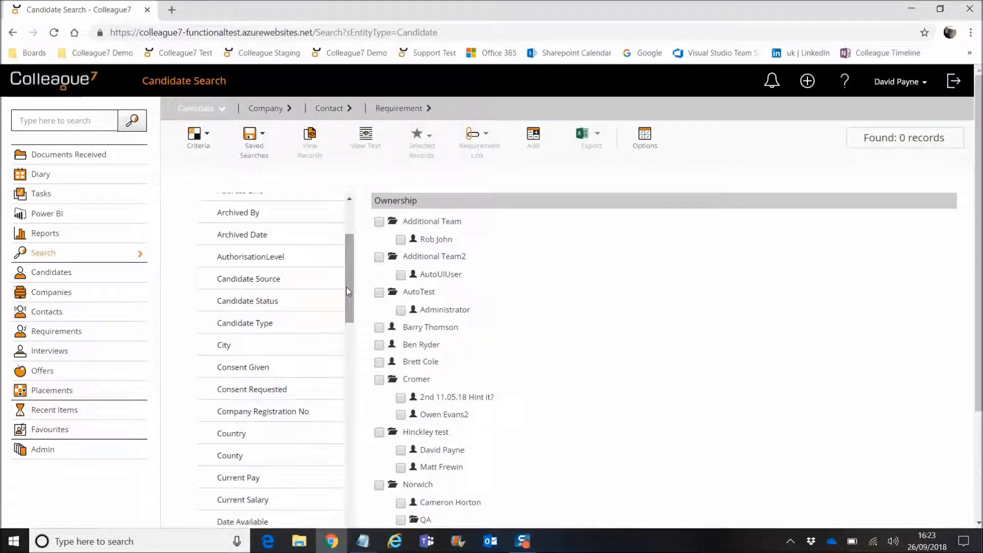
{"action": "left_click", "coordinate": [280, 287]}
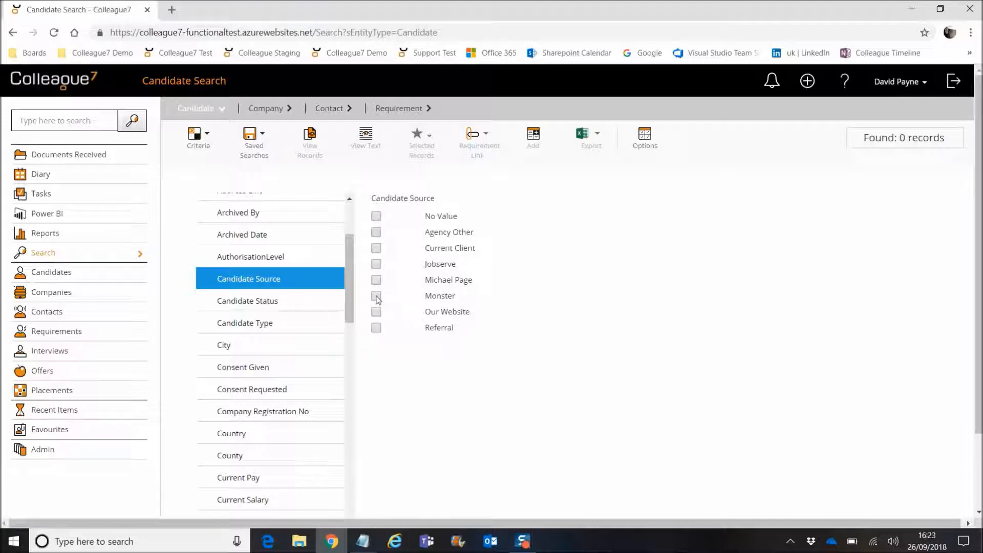
{"action": "left_click", "coordinate": [376, 297]}
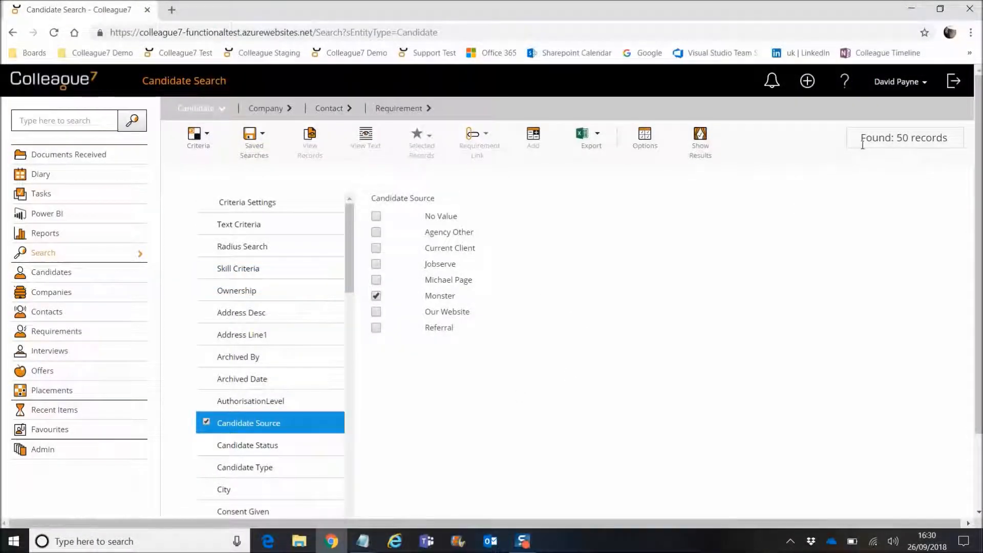
{"action": "left_click_drag", "start_coordinate": [861, 139], "coordinate": [950, 139]}
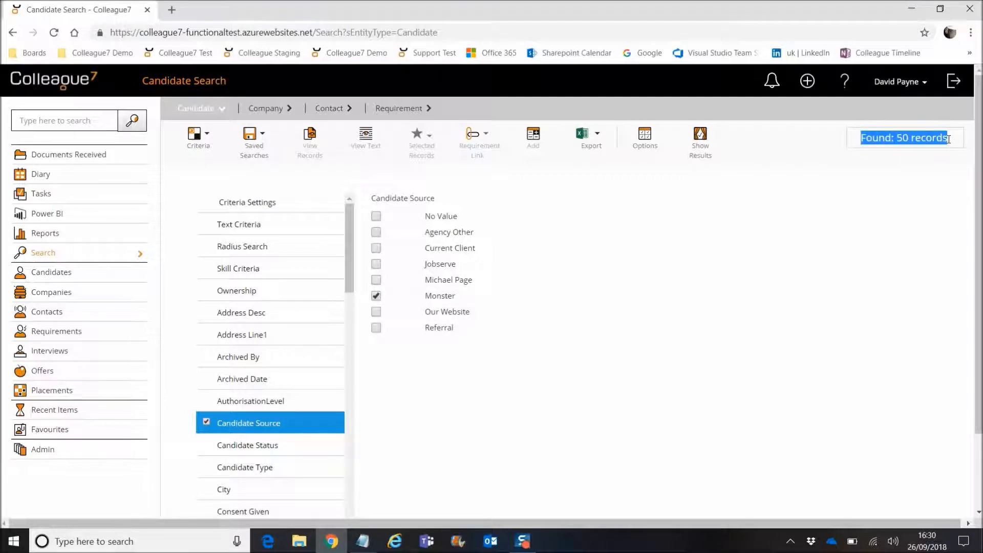
{"action": "left_click", "coordinate": [955, 143]}
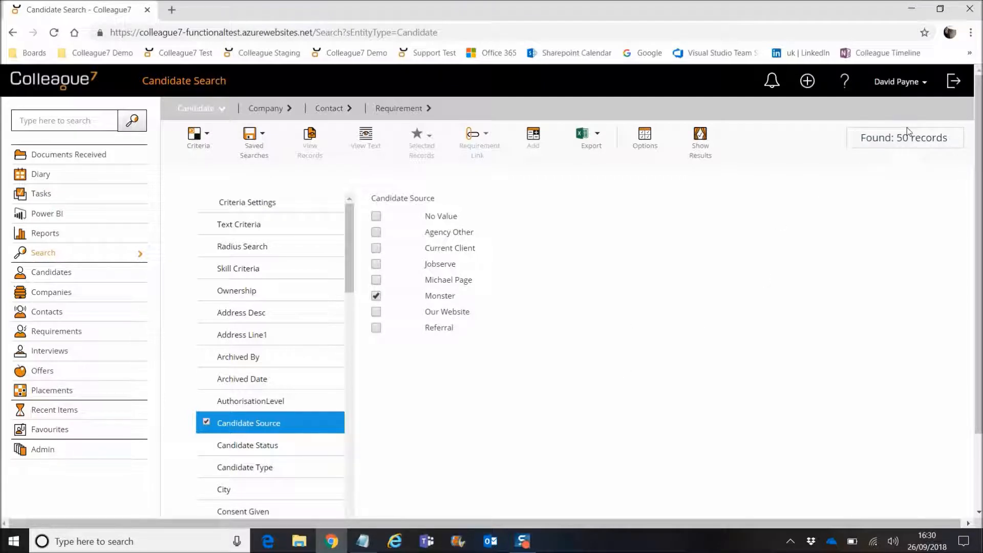
{"action": "left_click_drag", "start_coordinate": [895, 138], "coordinate": [914, 140]}
{"action": "left_click", "coordinate": [923, 141]}
Step: Try adding the Candidate Status Active to the search, clear it again, and return to the Candidate Source criterion
{"action": "scroll", "coordinate": [285, 379], "scroll_direction": "down", "scroll_amount": 1}
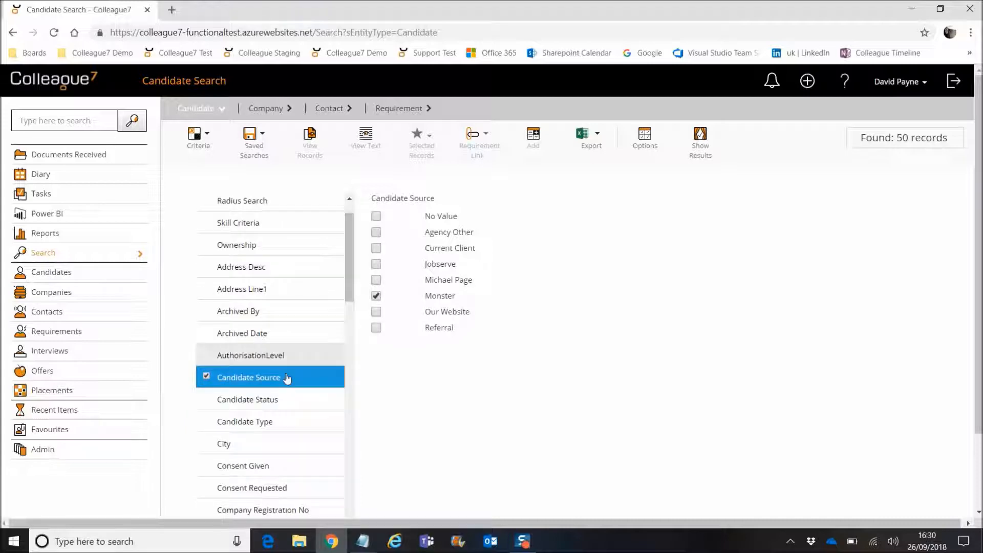
{"action": "left_click", "coordinate": [283, 404]}
{"action": "left_click", "coordinate": [376, 232]}
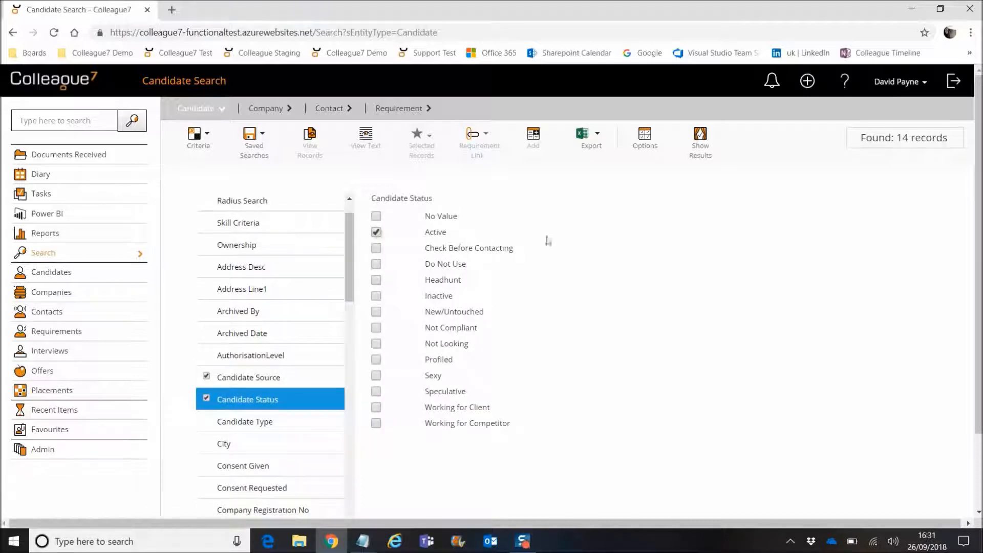
{"action": "left_click", "coordinate": [375, 232]}
{"action": "left_click", "coordinate": [285, 378]}
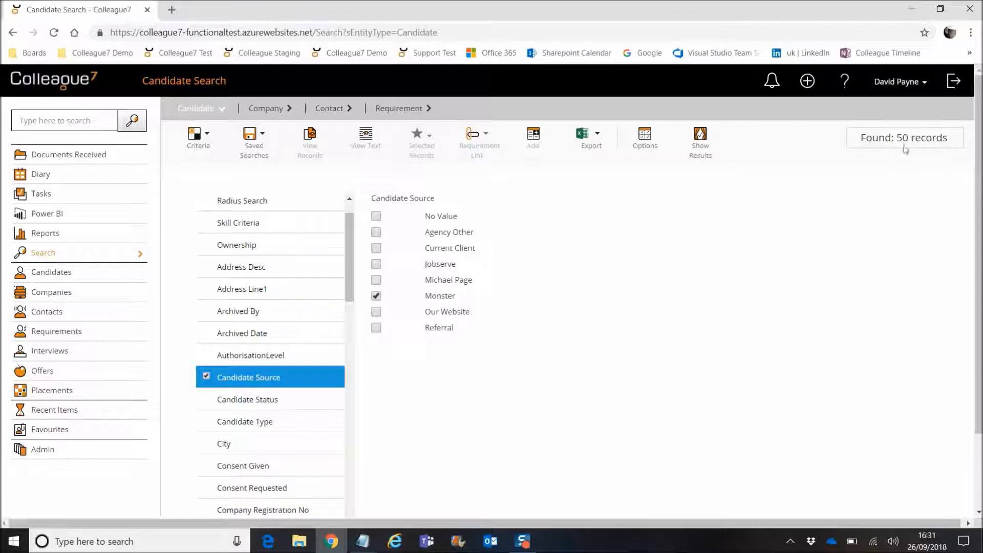
Step: Display the matching candidates as a results list and look through it
{"action": "left_click", "coordinate": [700, 150]}
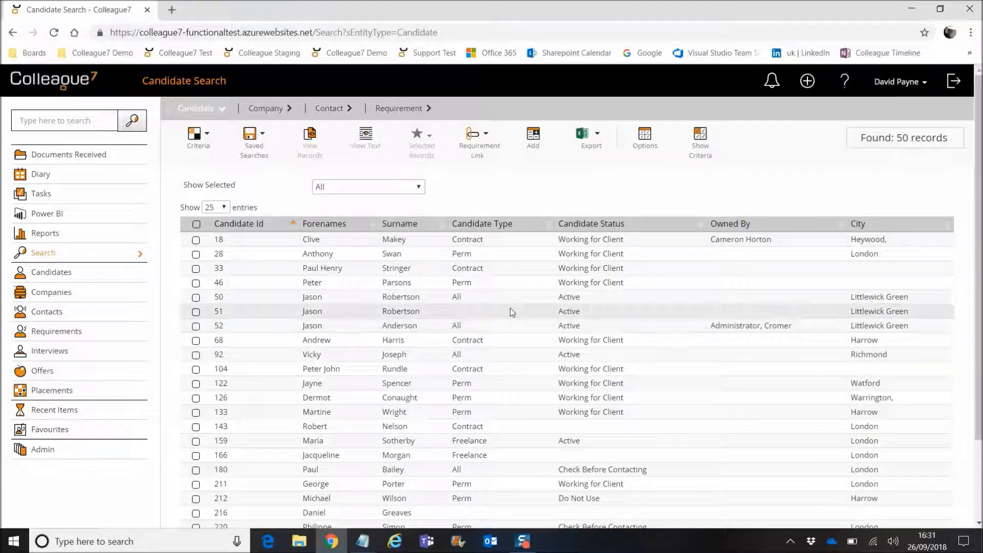
{"action": "scroll", "coordinate": [510, 328], "scroll_direction": "down", "scroll_amount": 3}
{"action": "scroll", "coordinate": [510, 343], "scroll_direction": "up", "scroll_amount": 3}
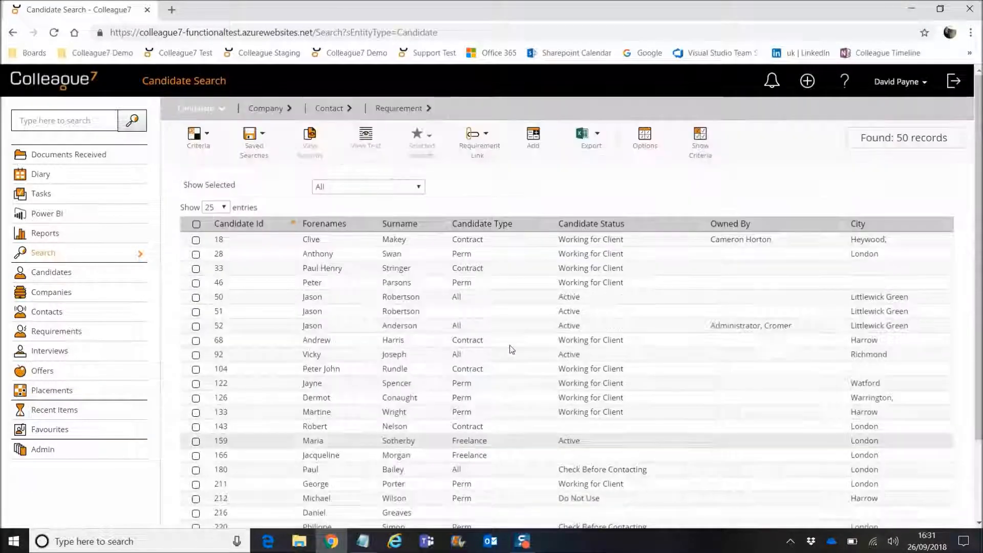
Step: Select the second through ninth candidates, add the twelfth, fourteenth and fifteenth, and replace that selection with only the first candidate
{"action": "left_click", "coordinate": [523, 259]}
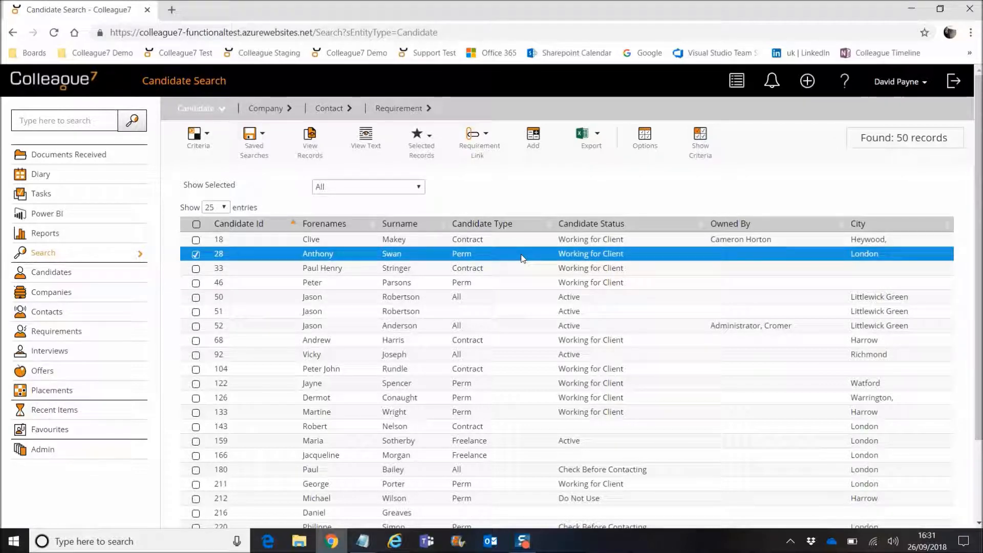
{"action": "left_click", "coordinate": [519, 356], "text": "shift"}
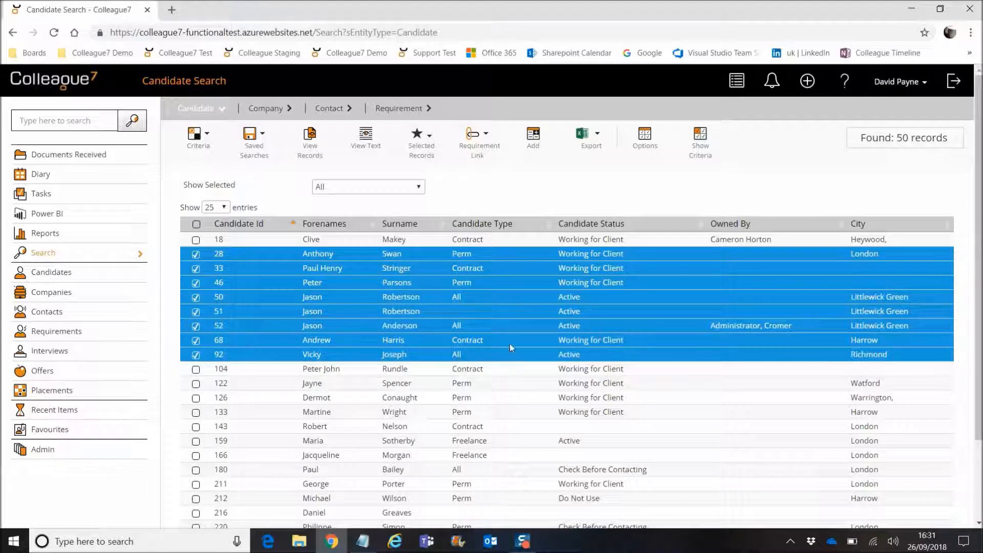
{"action": "left_click", "coordinate": [511, 398], "text": "ctrl"}
{"action": "left_click", "coordinate": [510, 427], "text": "ctrl"}
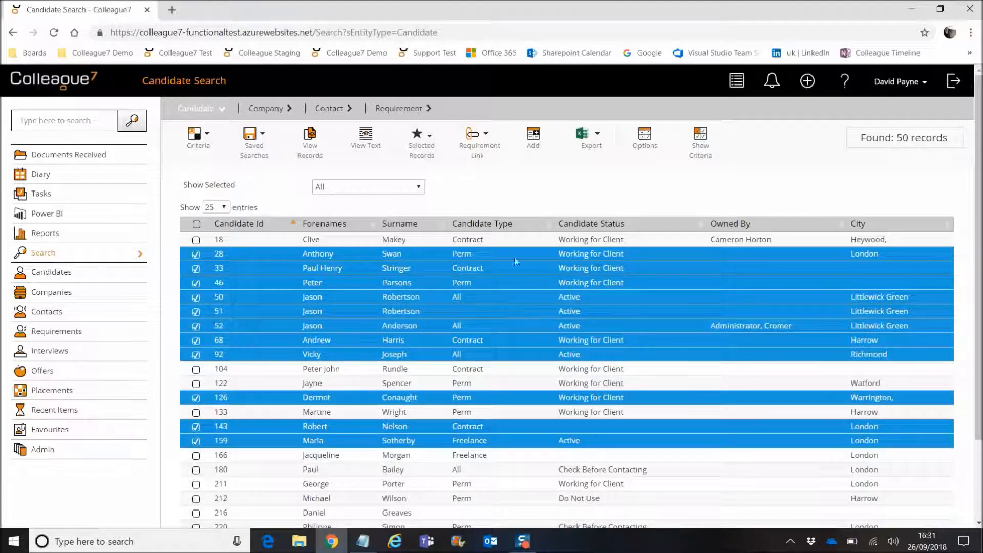
{"action": "left_click", "coordinate": [516, 241]}
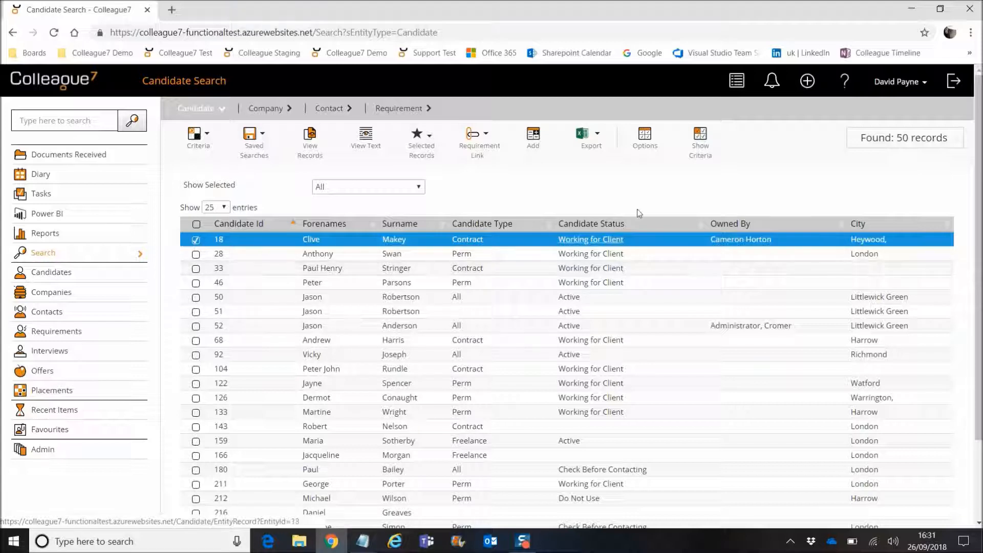
Step: Remove the City column in the candidate search listing options, try out column reordering, and return to the results
{"action": "left_click", "coordinate": [645, 139]}
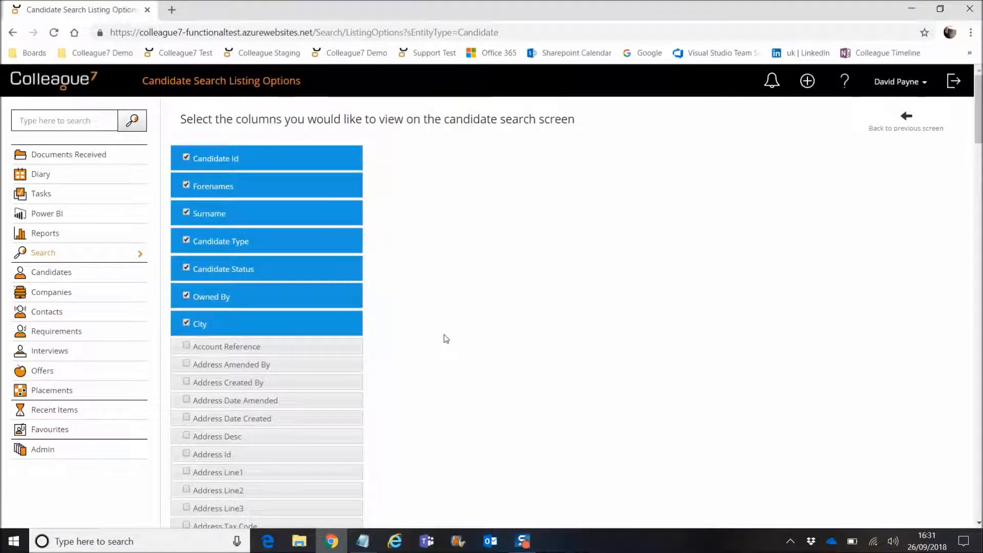
{"action": "scroll", "coordinate": [419, 333], "scroll_direction": "down", "scroll_amount": 20}
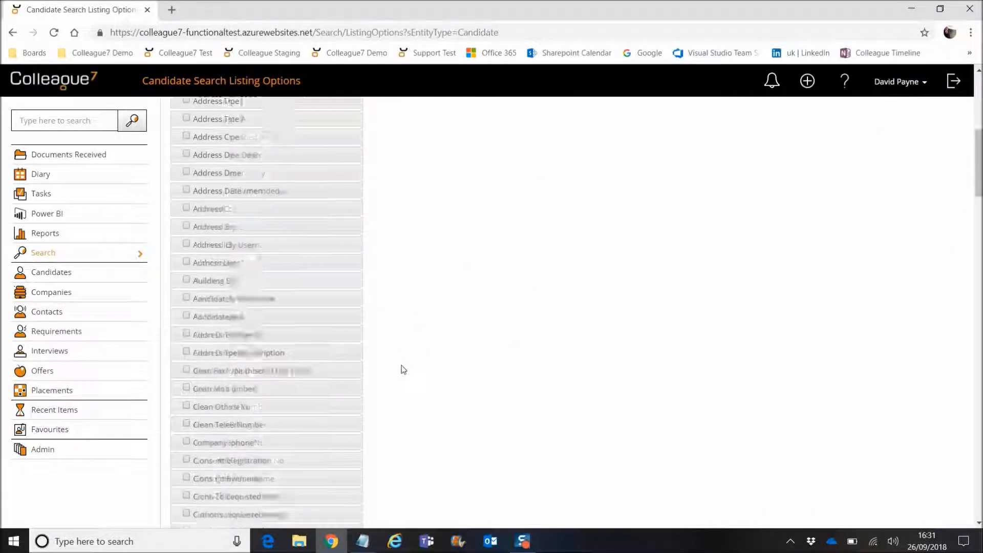
{"action": "scroll", "coordinate": [406, 370], "scroll_direction": "down", "scroll_amount": 5}
{"action": "scroll", "coordinate": [406, 369], "scroll_direction": "up", "scroll_amount": 20}
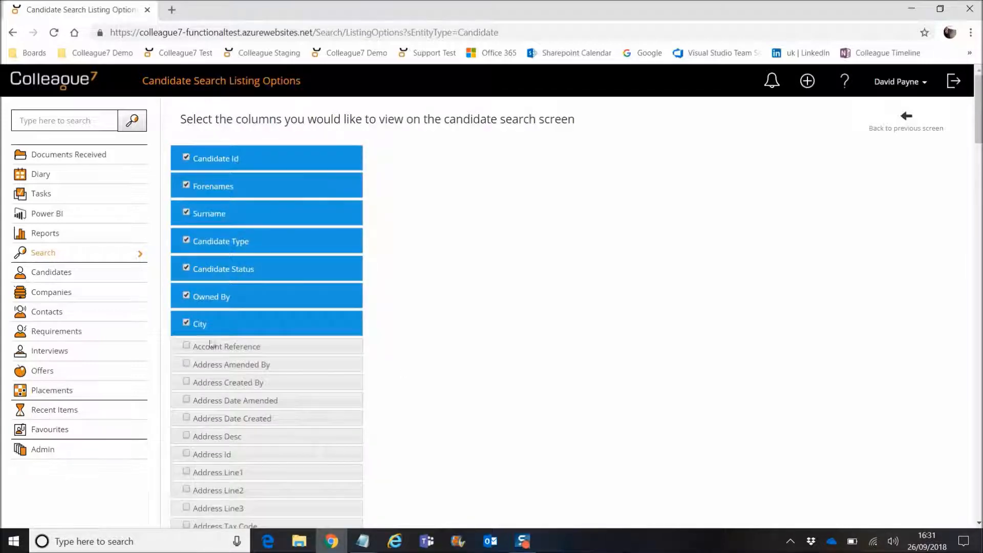
{"action": "left_click_drag", "start_coordinate": [235, 321], "coordinate": [233, 294]}
{"action": "left_click", "coordinate": [186, 294]}
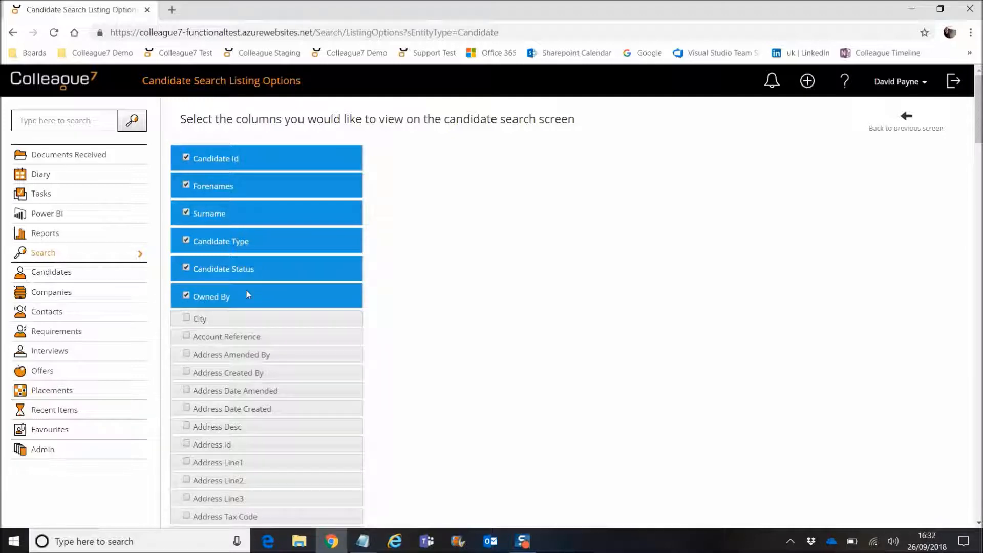
{"action": "left_click_drag", "start_coordinate": [321, 239], "coordinate": [322, 213]}
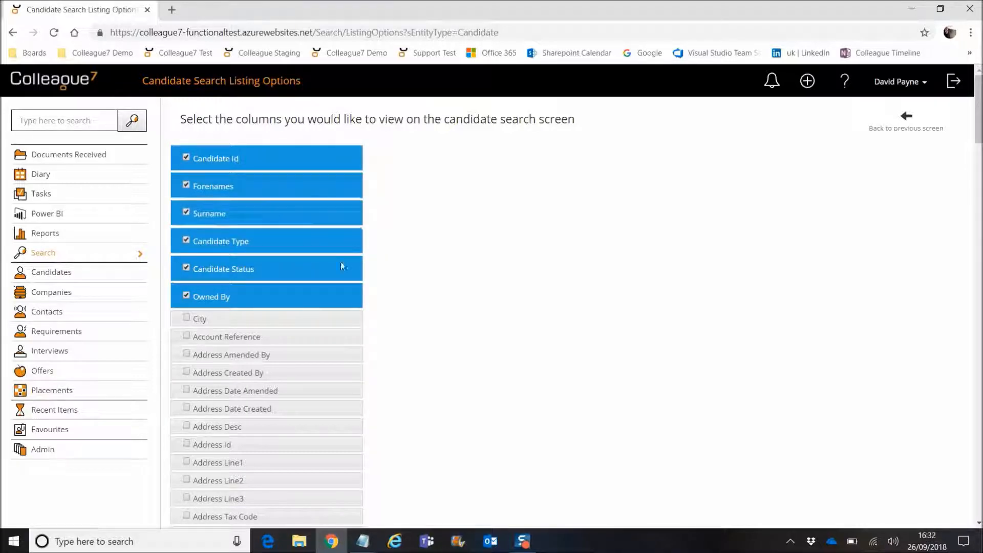
{"action": "left_click", "coordinate": [907, 130]}
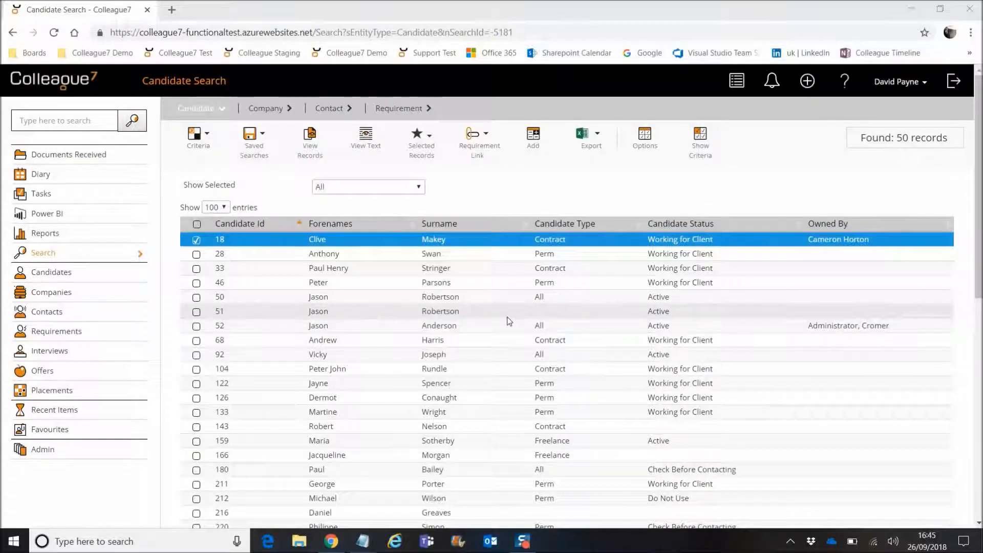
Step: Select all candidates in the results list at once and clear the whole selection again
{"action": "left_click", "coordinate": [196, 224]}
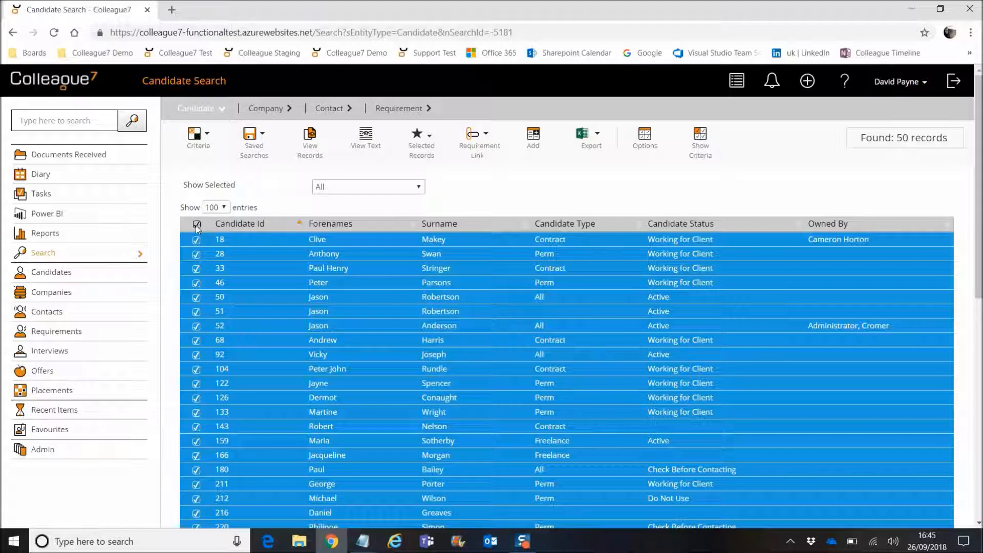
{"action": "left_click", "coordinate": [196, 225]}
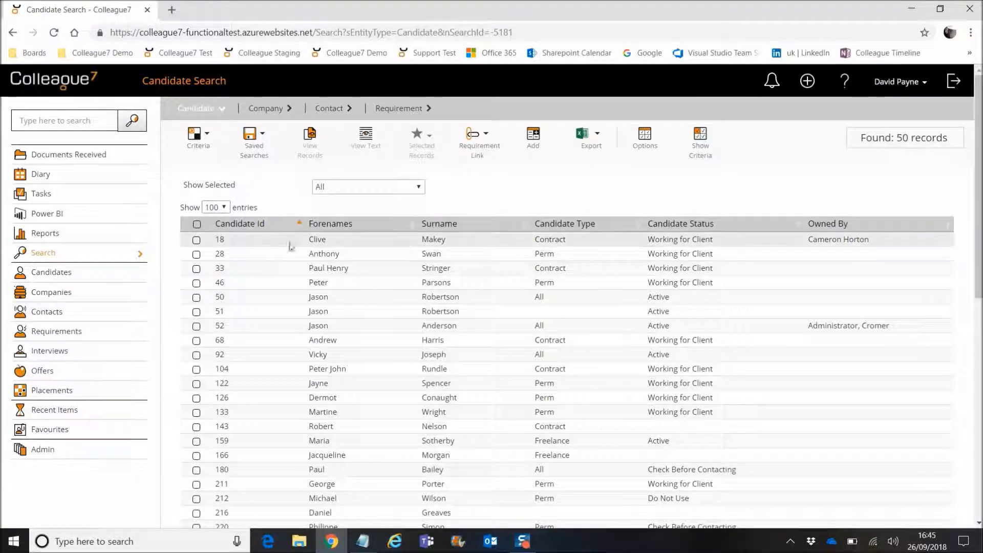
Step: Limit the results list to 10 entries per page and set it back to 100 entries
{"action": "left_click", "coordinate": [219, 209]}
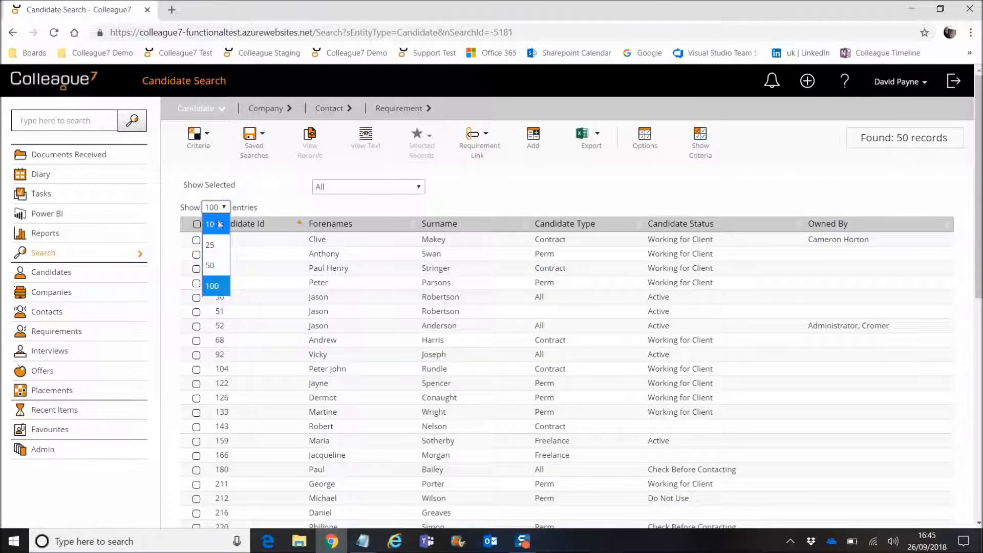
{"action": "left_click", "coordinate": [215, 227]}
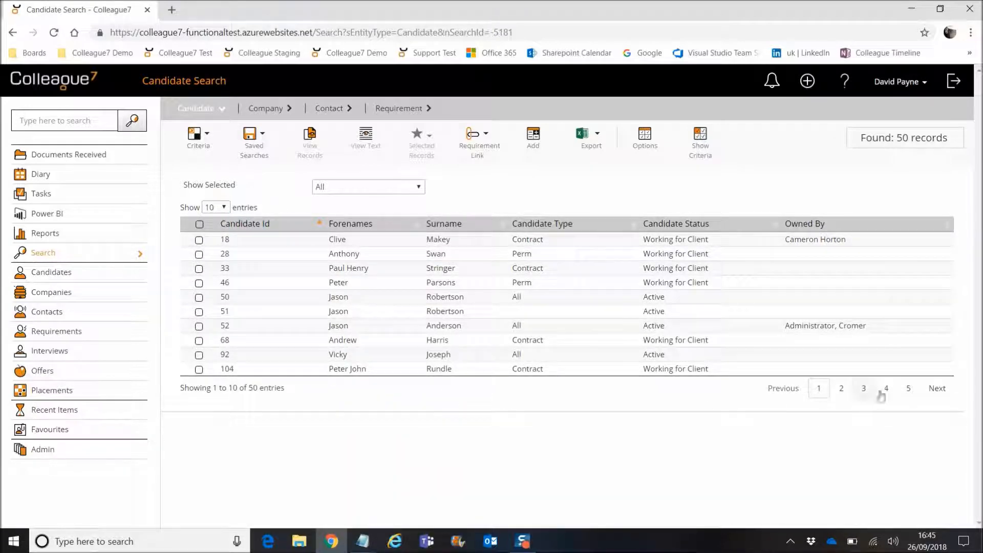
{"action": "left_click", "coordinate": [215, 207]}
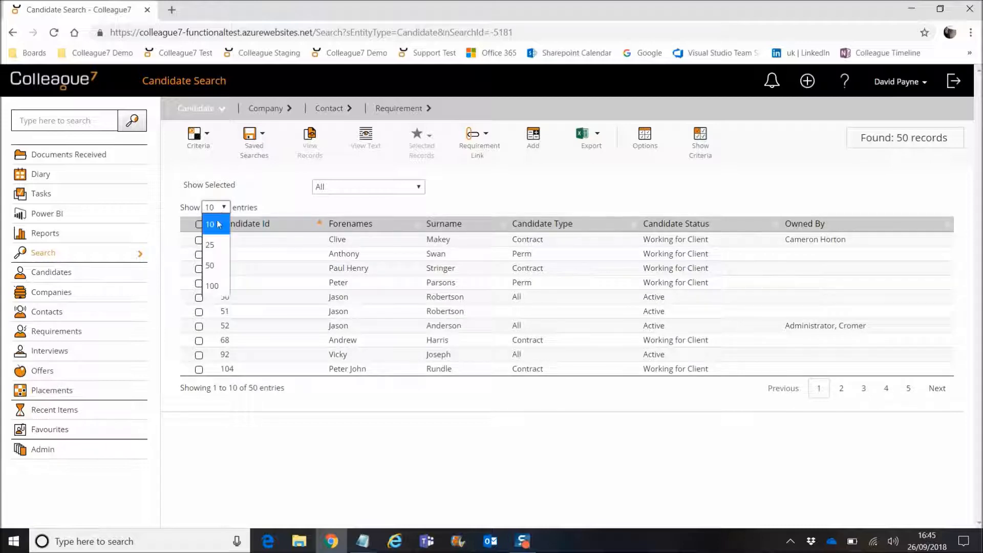
{"action": "left_click", "coordinate": [214, 287]}
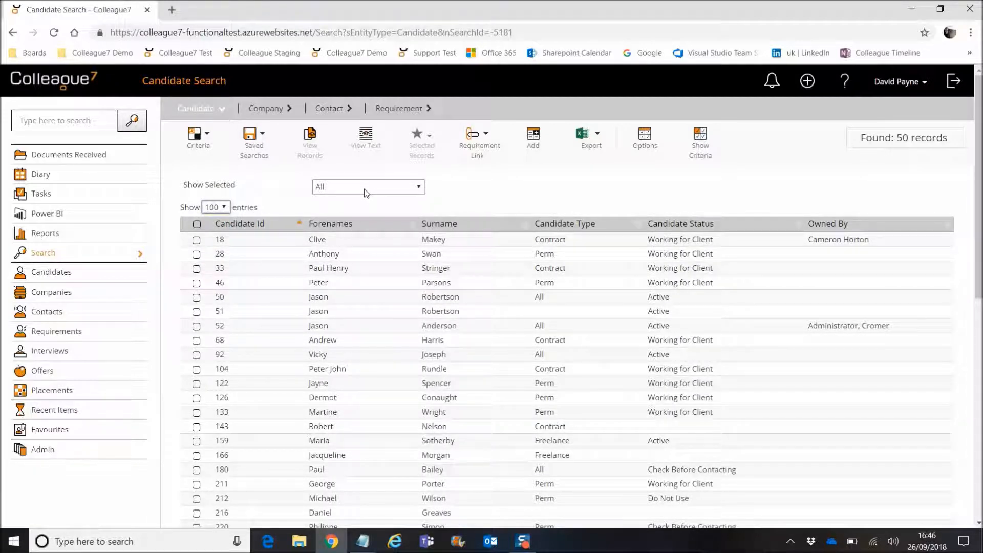
Step: Select the second through ninth candidates and filter the results list to show only the selected records
{"action": "left_click", "coordinate": [366, 187]}
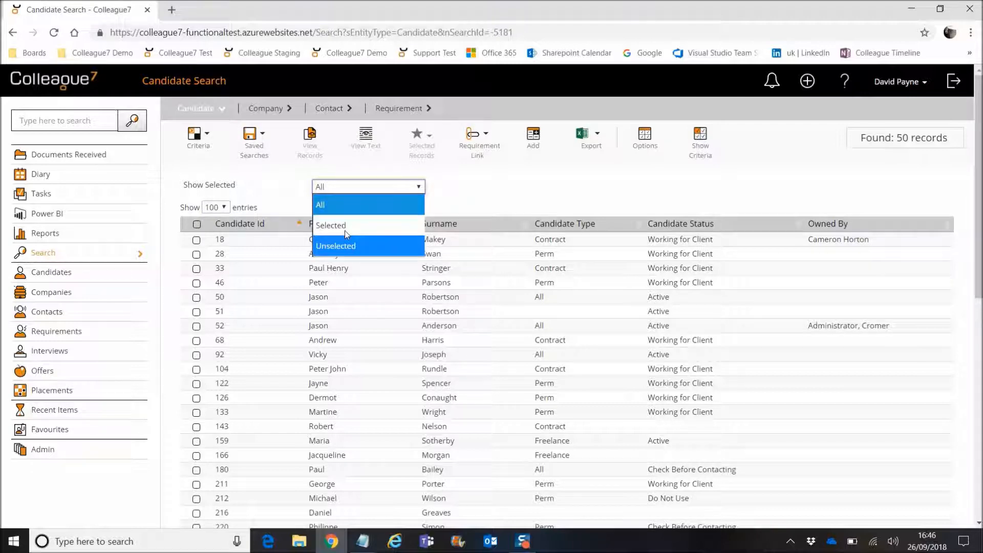
{"action": "left_click", "coordinate": [278, 186]}
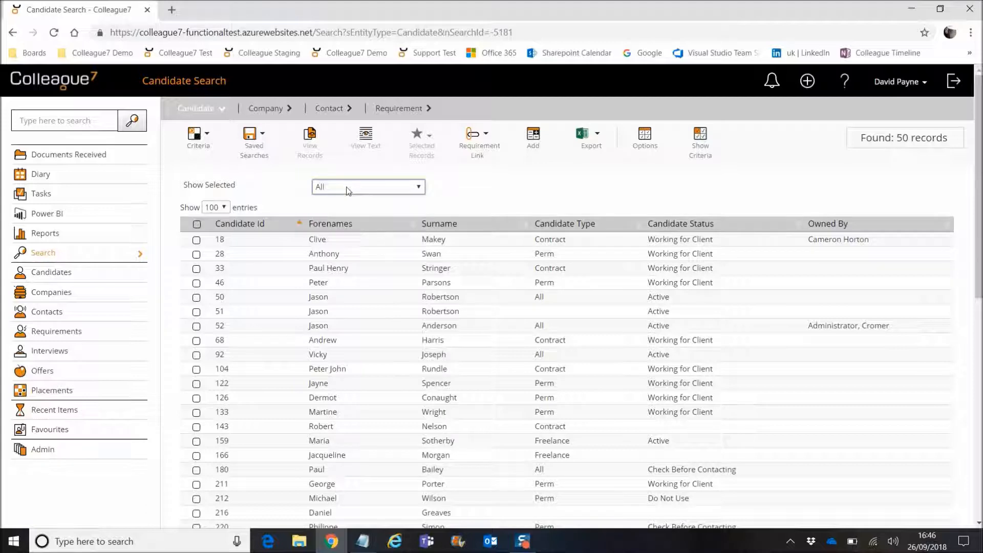
{"action": "left_click", "coordinate": [261, 255]}
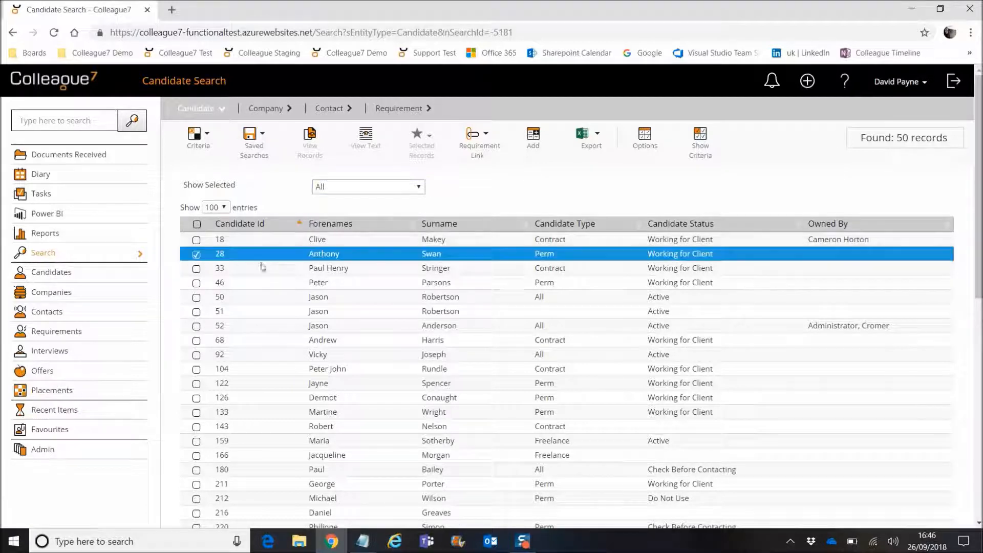
{"action": "left_click", "coordinate": [265, 350], "text": "shift"}
{"action": "left_click", "coordinate": [338, 191]}
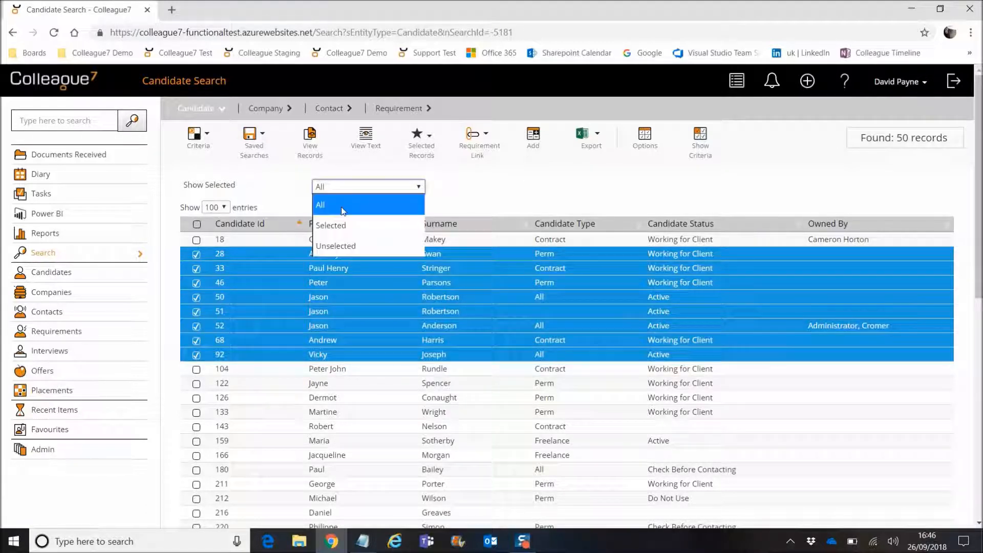
{"action": "left_click", "coordinate": [344, 222]}
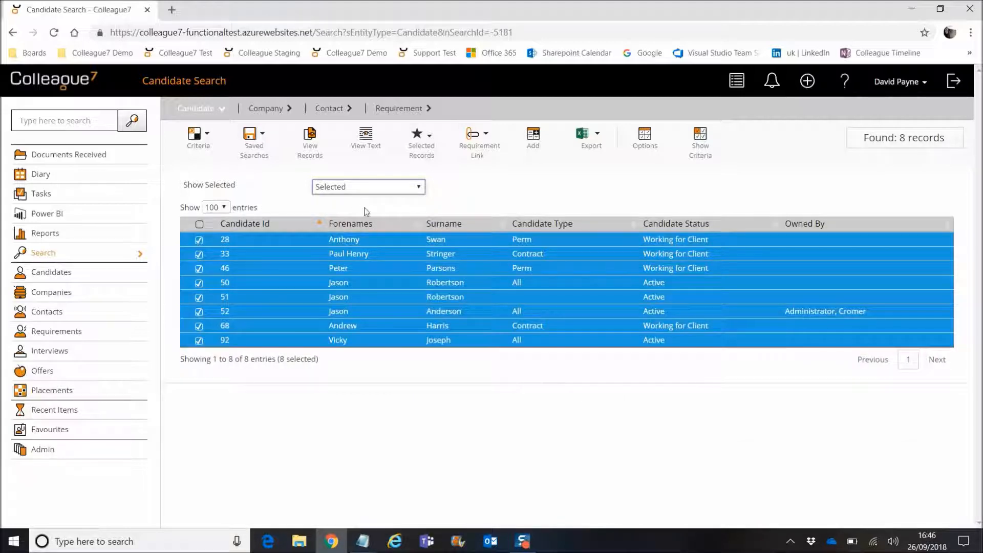
Step: Show all records in the results list again and replace the current selection with only the first candidate
{"action": "left_click", "coordinate": [362, 192]}
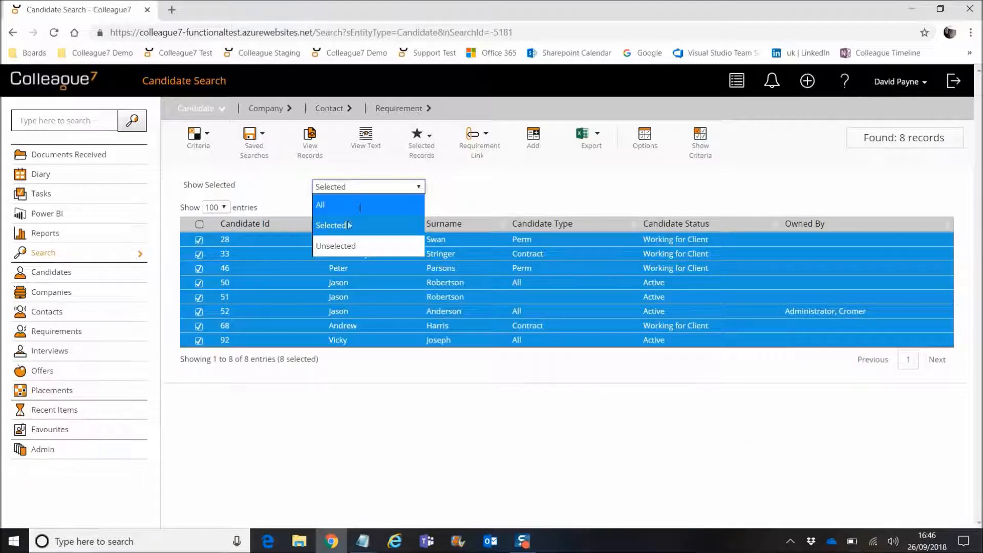
{"action": "left_click", "coordinate": [339, 205]}
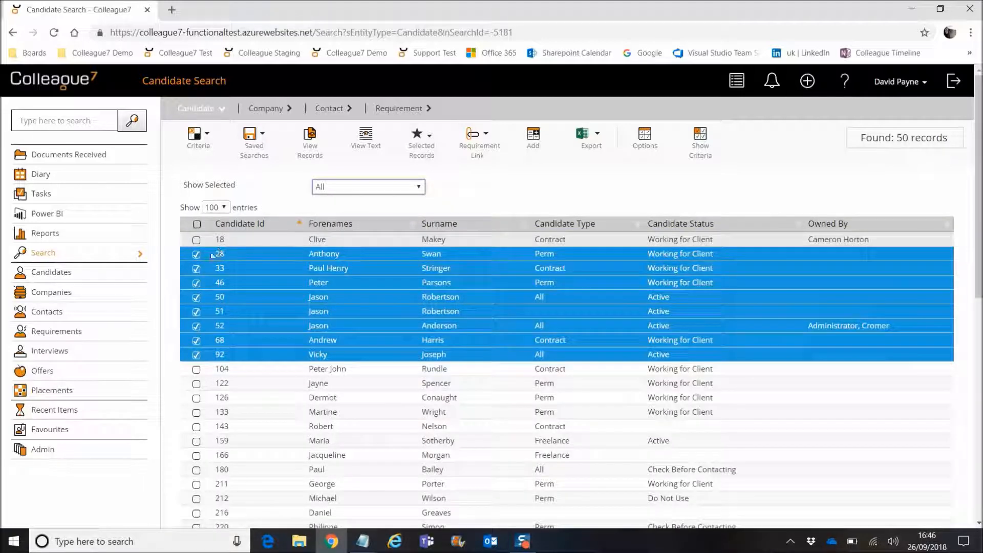
{"action": "left_click", "coordinate": [196, 224]}
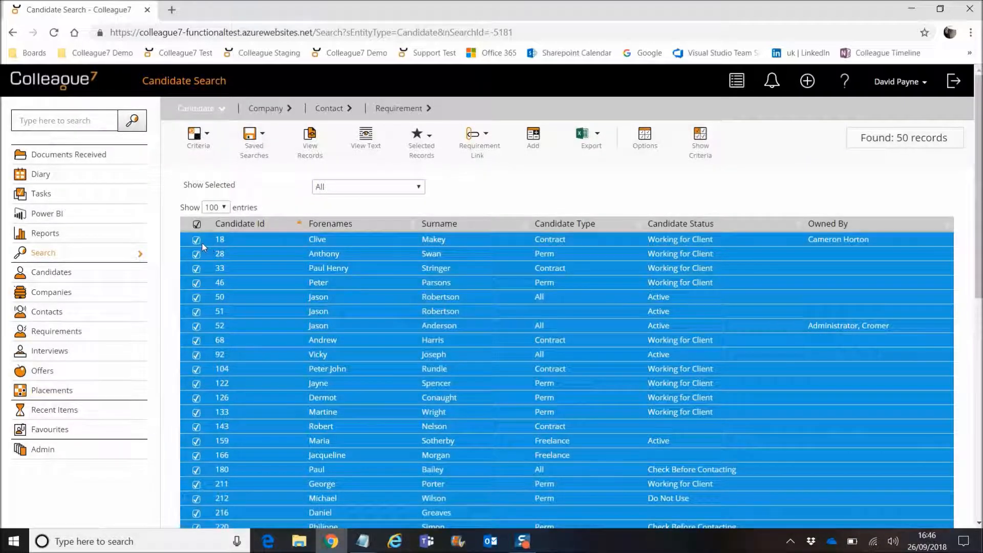
{"action": "left_click", "coordinate": [196, 224]}
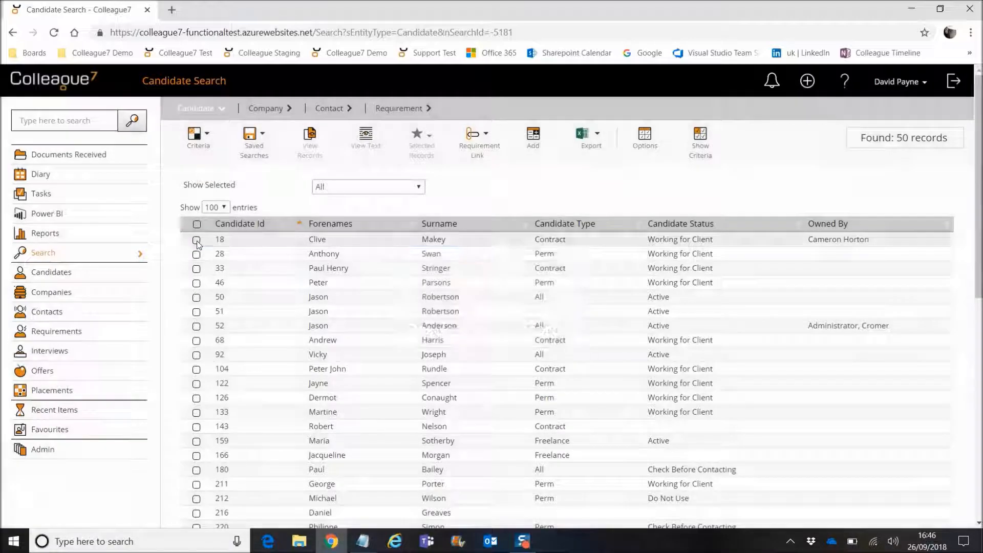
{"action": "left_click", "coordinate": [196, 240]}
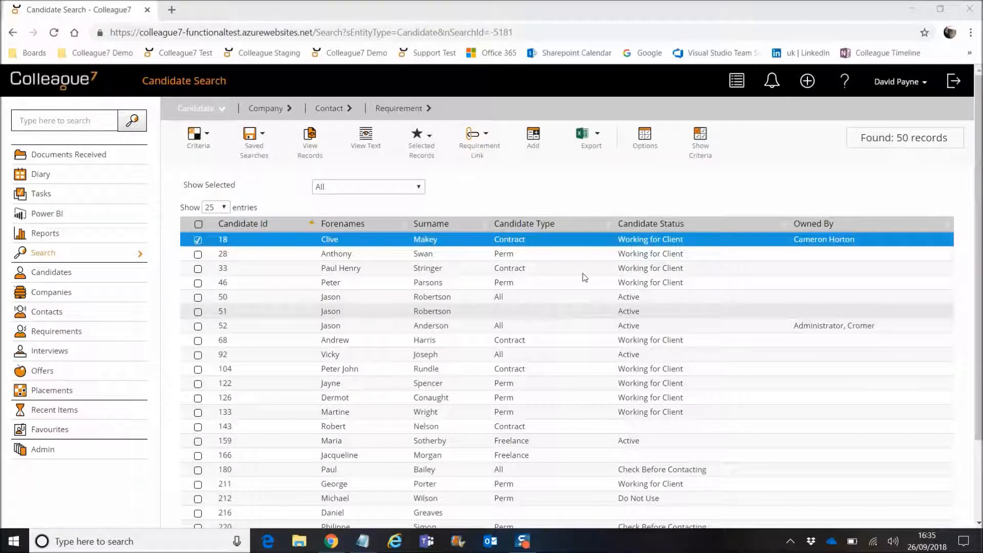
Step: Examine the search criteria list, the Candidate Source settings and the criteria reset, save and clear options, and return to the results
{"action": "left_click", "coordinate": [702, 154]}
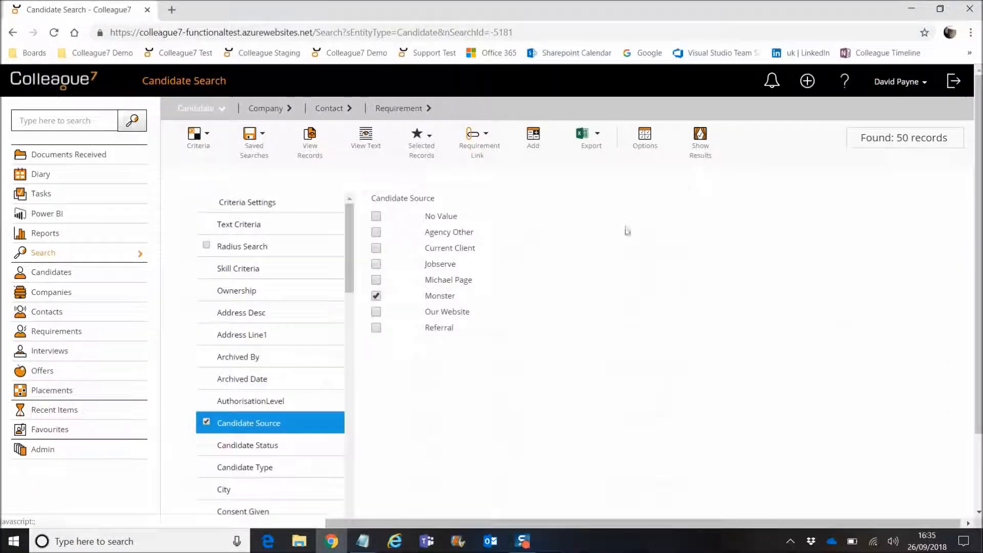
{"action": "mouse_move", "coordinate": [351, 253]}
{"action": "left_mouse_down"}
{"action": "mouse_move", "coordinate": [349, 299]}
{"action": "mouse_move", "coordinate": [345, 241]}
{"action": "left_mouse_up"}
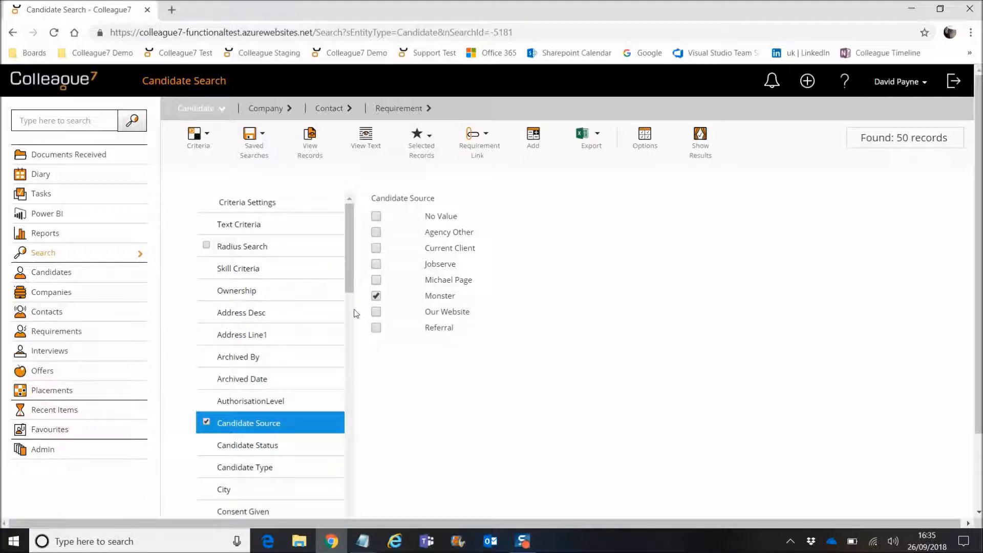
{"action": "left_click", "coordinate": [701, 153]}
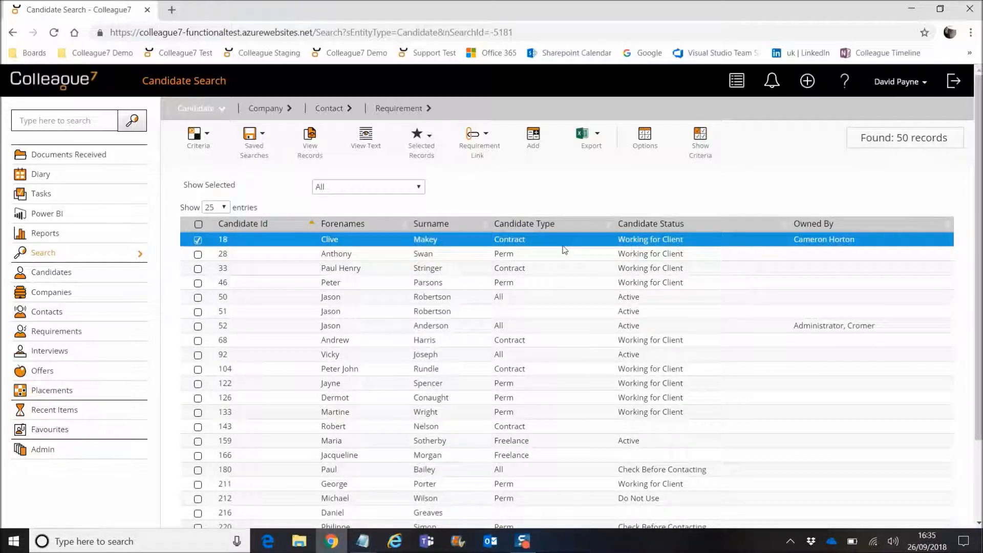
{"action": "left_click", "coordinate": [199, 136]}
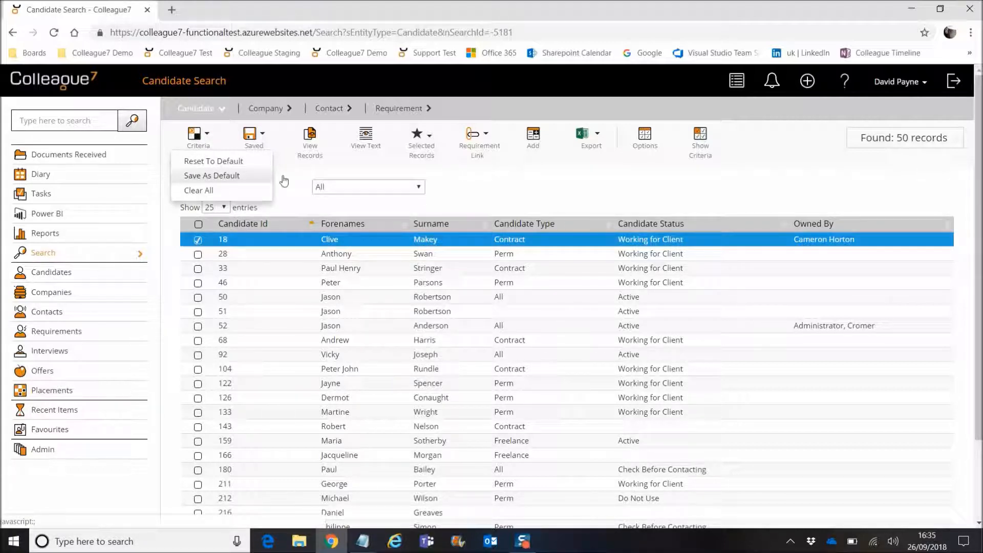
{"action": "left_click", "coordinate": [706, 152]}
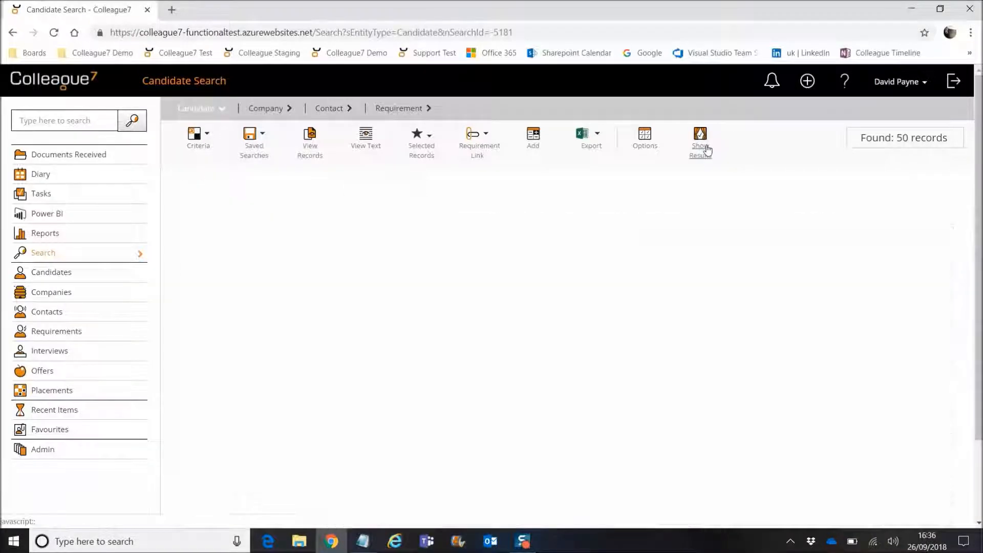
{"action": "scroll", "coordinate": [350, 253], "scroll_direction": "down", "scroll_amount": 1}
{"action": "scroll", "coordinate": [348, 255], "scroll_direction": "down", "scroll_amount": 3}
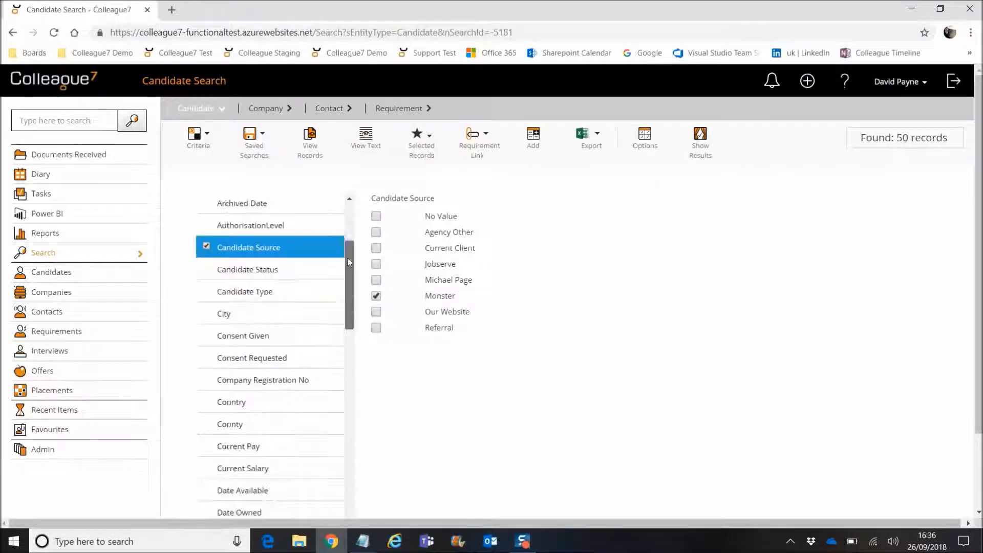
{"action": "scroll", "coordinate": [347, 257], "scroll_direction": "up", "scroll_amount": 4}
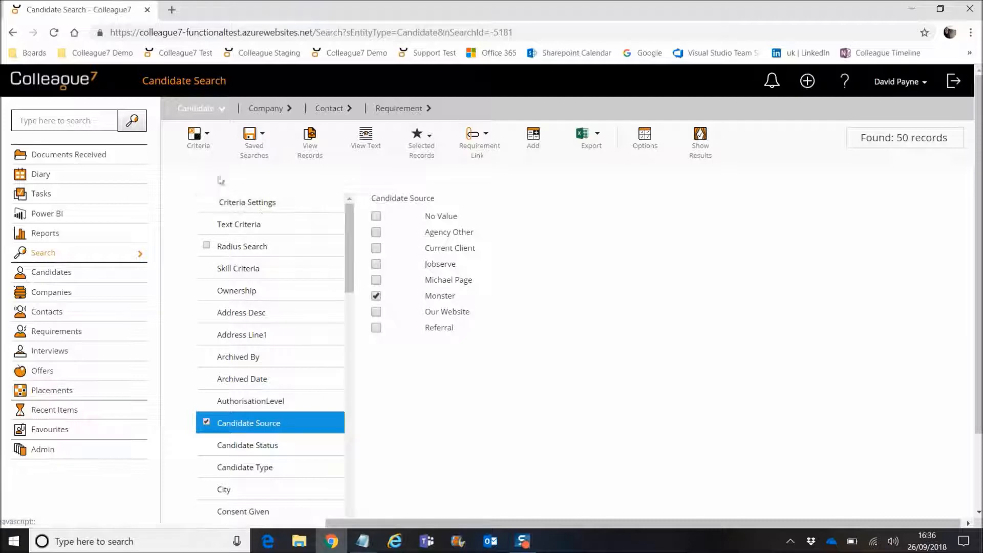
{"action": "mouse_move", "coordinate": [204, 144]}
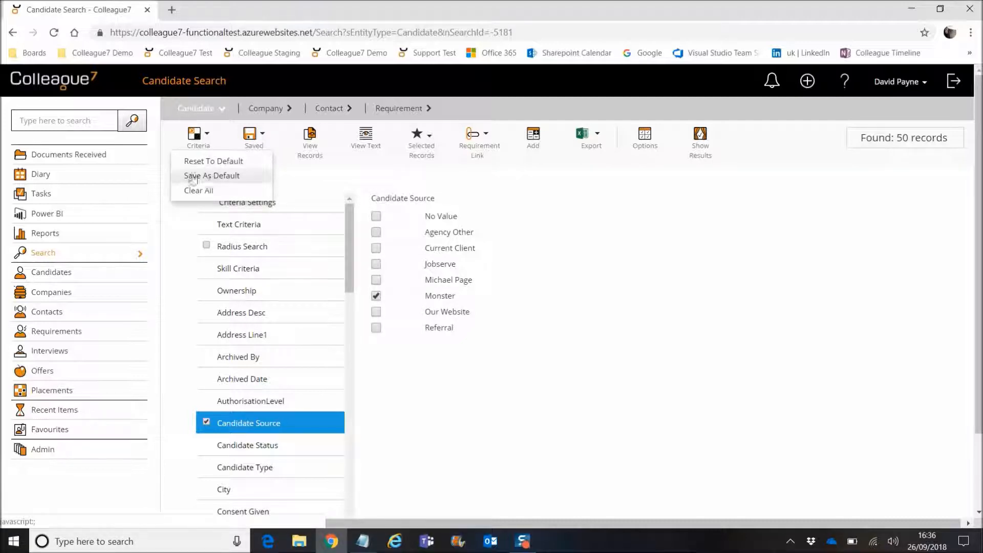
{"action": "scroll", "coordinate": [345, 280], "scroll_direction": "down", "scroll_amount": 5}
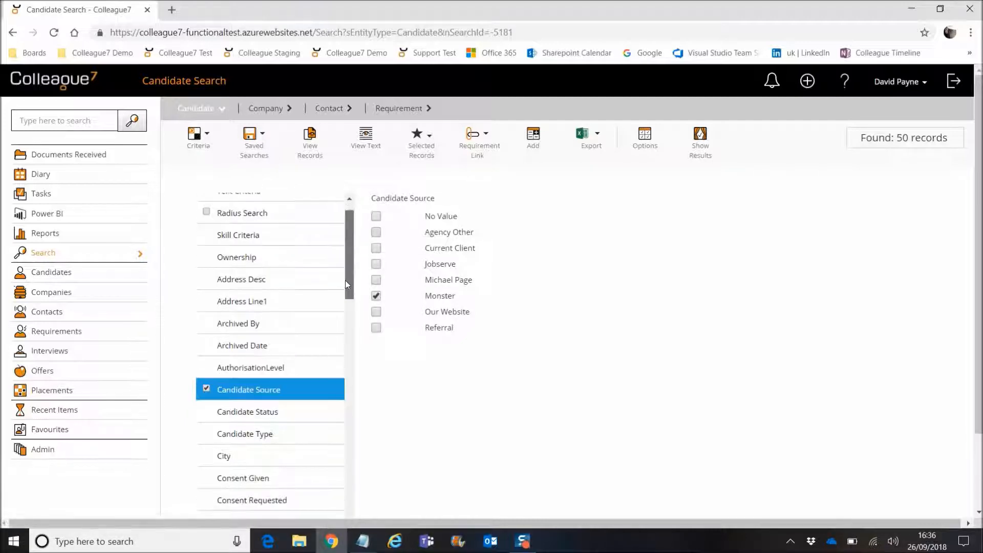
{"action": "scroll", "coordinate": [345, 281], "scroll_direction": "up", "scroll_amount": 5}
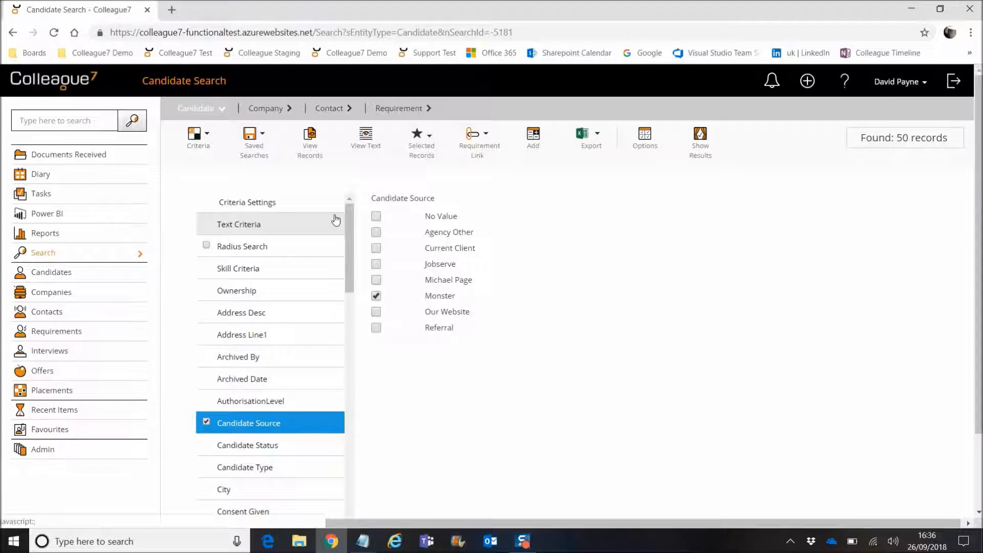
{"action": "left_click", "coordinate": [699, 134]}
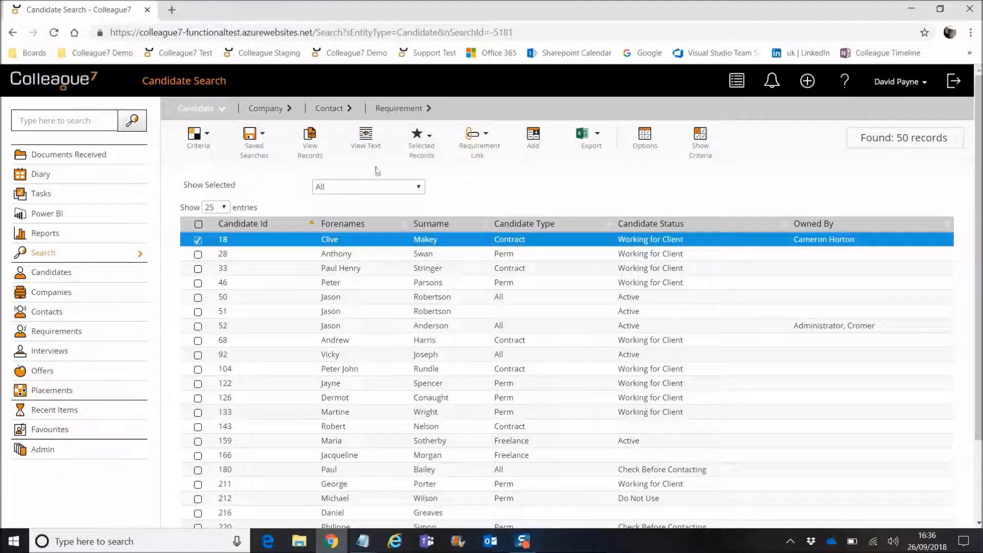
Step: Extend the selection from the first to the sixth candidate and open the Summary View for the selected candidates
{"action": "mouse_move", "coordinate": [591, 146]}
{"action": "left_click", "coordinate": [563, 312], "text": "shift"}
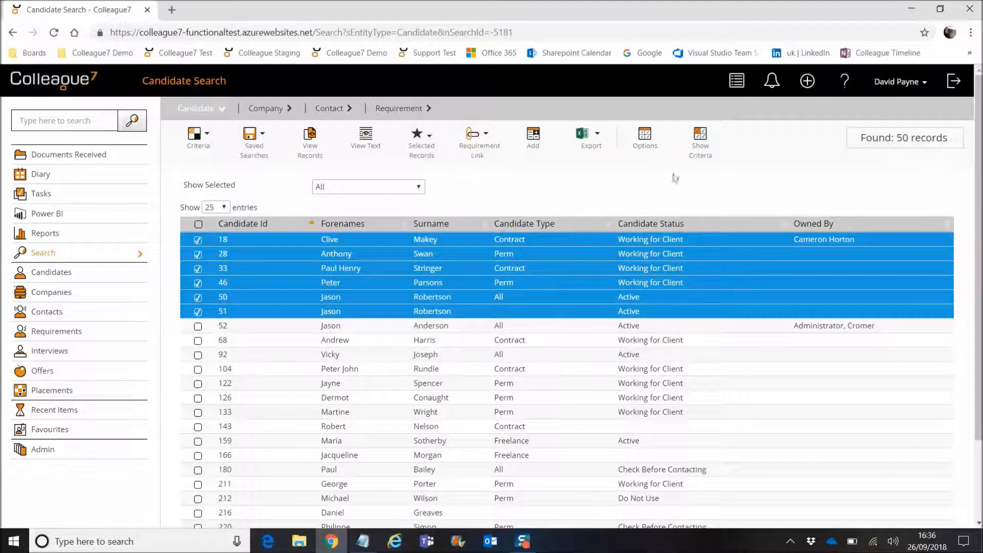
{"action": "left_click", "coordinate": [736, 83]}
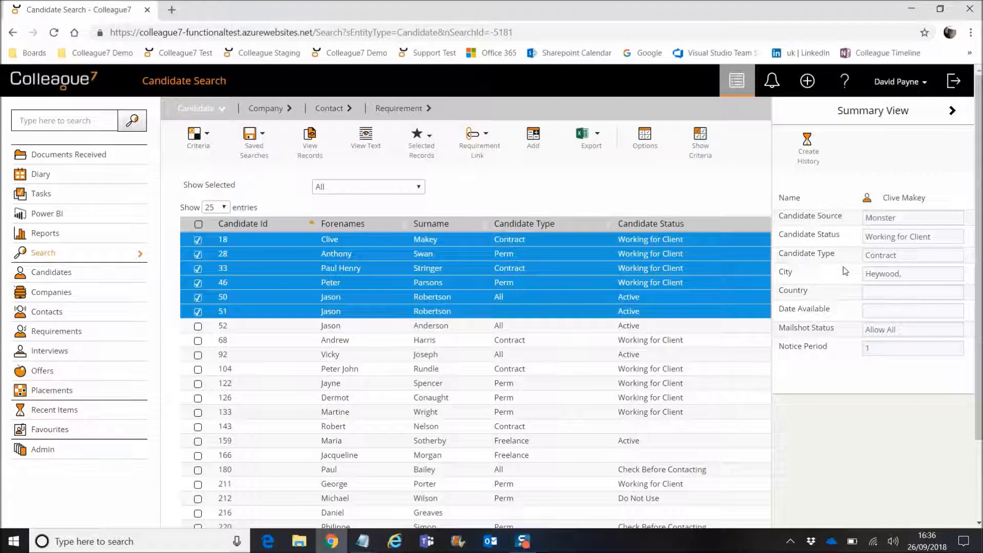
Step: Open and cancel a history entry for the first candidate, and browse the selected candidates' summaries to the fourth and back to the second
{"action": "left_click", "coordinate": [807, 156]}
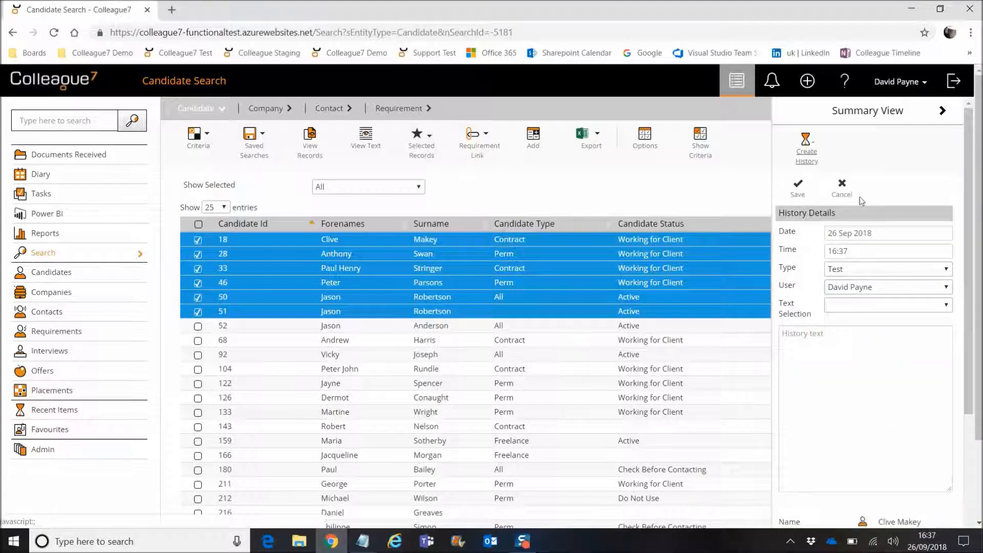
{"action": "left_click", "coordinate": [842, 188]}
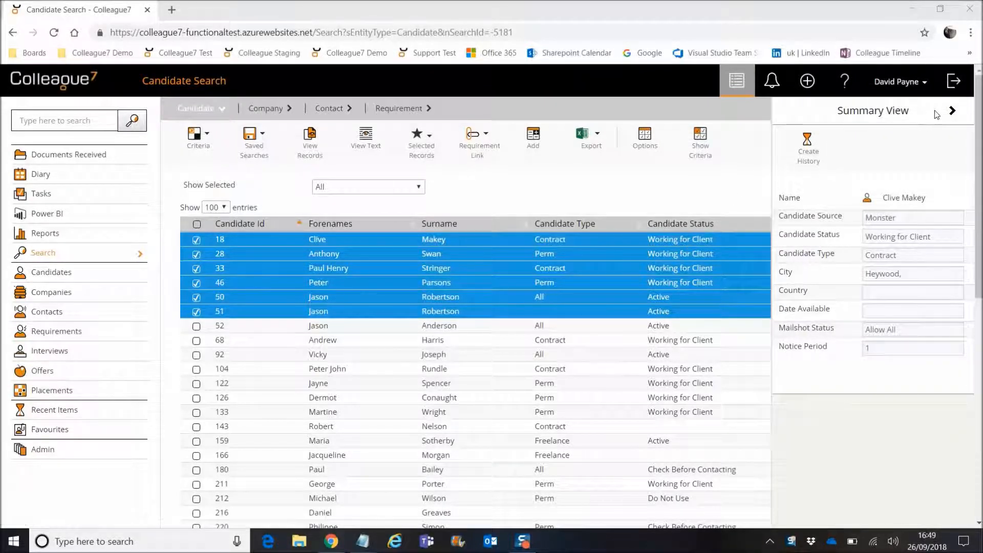
{"action": "left_click", "coordinate": [952, 111]}
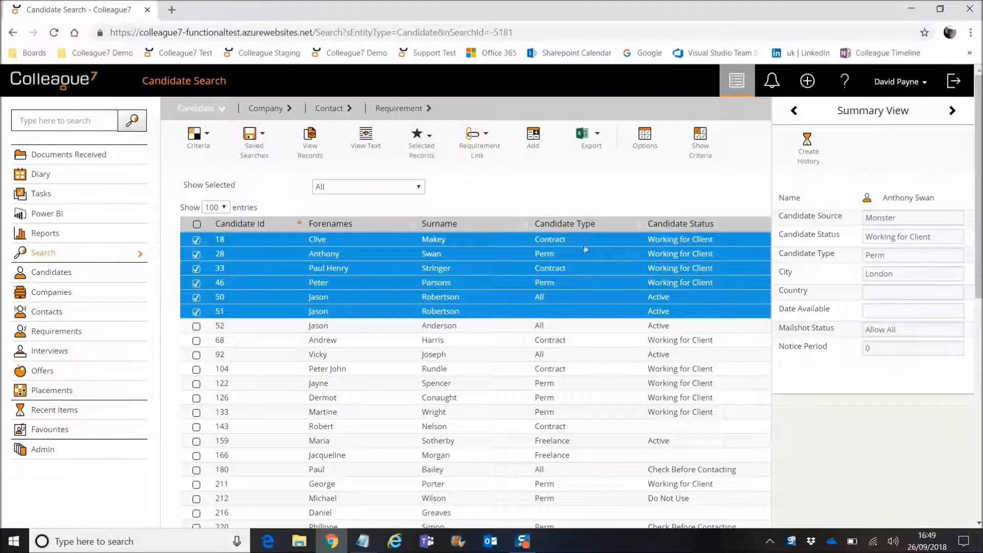
{"action": "left_click", "coordinate": [952, 112]}
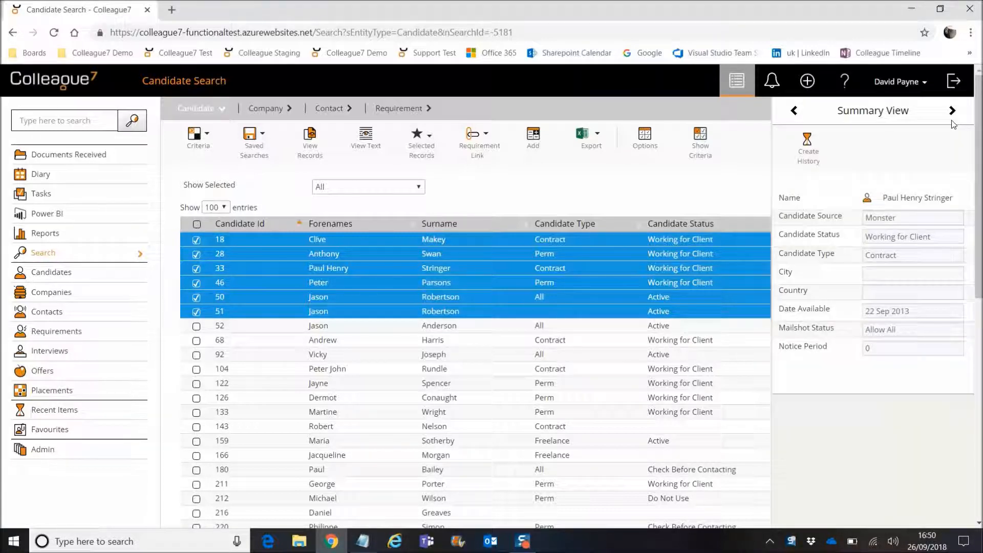
{"action": "left_click", "coordinate": [952, 112]}
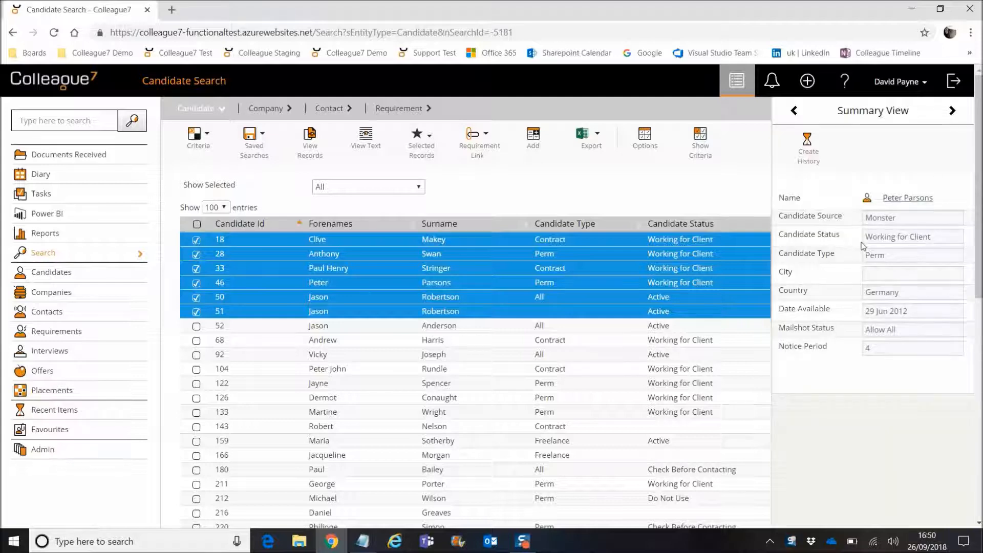
{"action": "left_click", "coordinate": [794, 112]}
{"action": "left_click", "coordinate": [794, 113]}
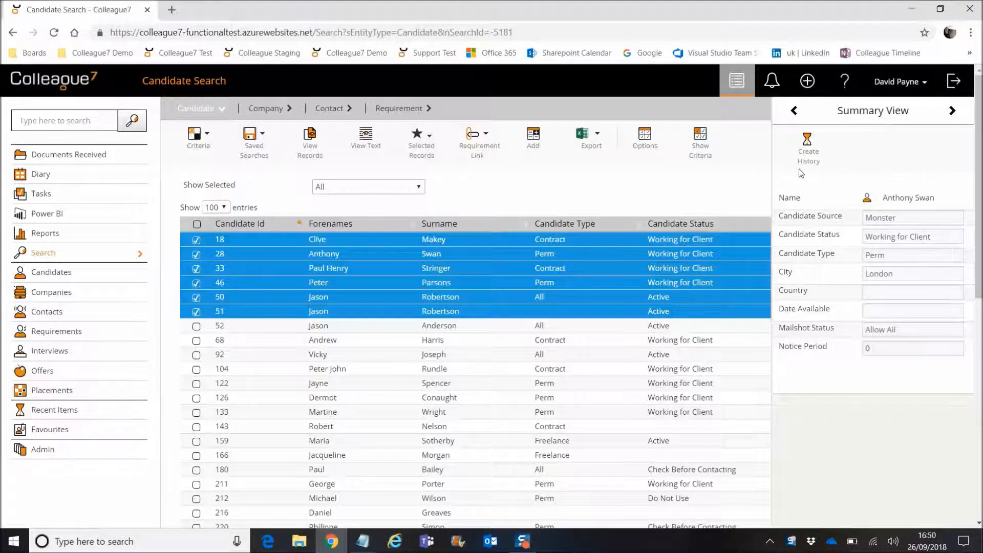
Step: Open User Settings in a new browser tab and examine the available and selected Candidate fields in the Summary View settings
{"action": "mouse_move", "coordinate": [895, 82]}
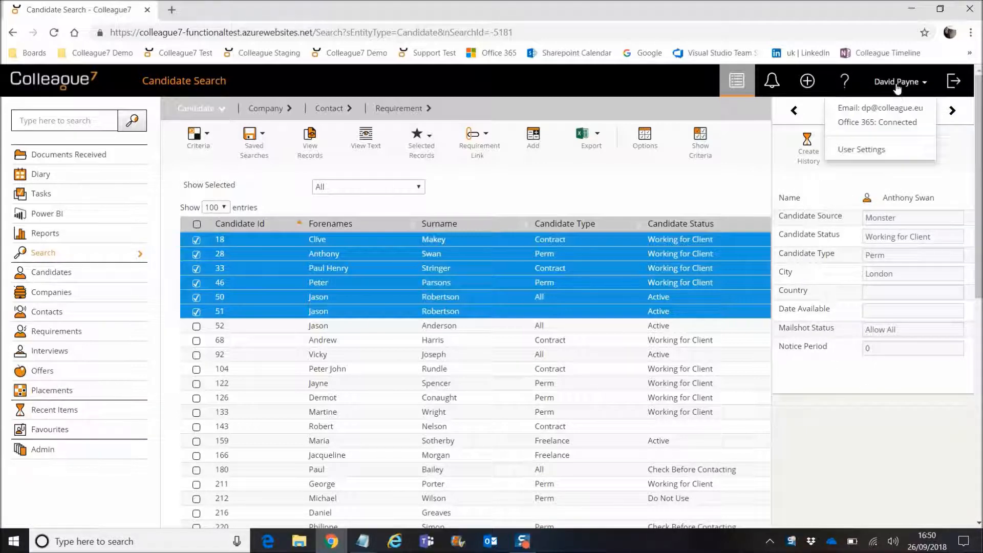
{"action": "right_click", "coordinate": [870, 156]}
{"action": "left_click", "coordinate": [876, 162]}
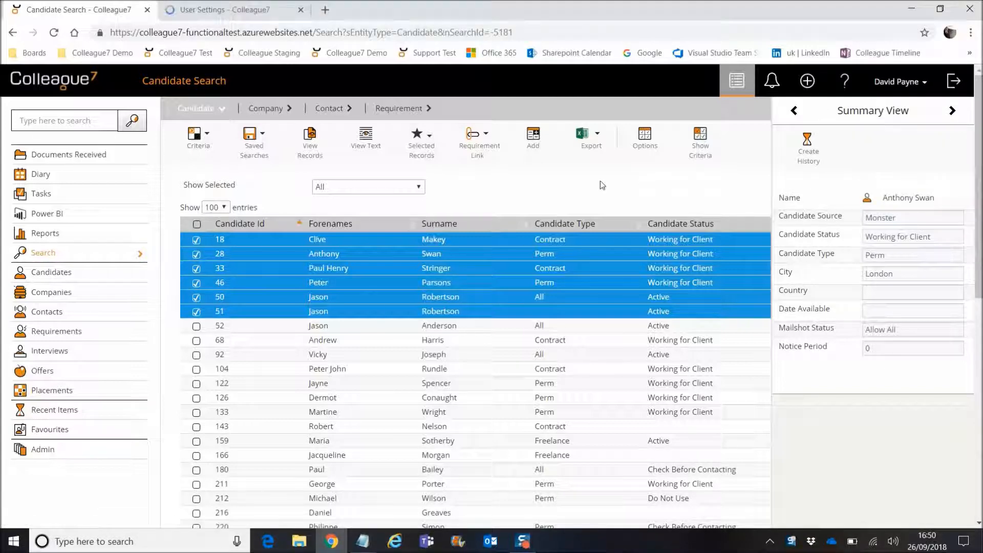
{"action": "left_click", "coordinate": [227, 13]}
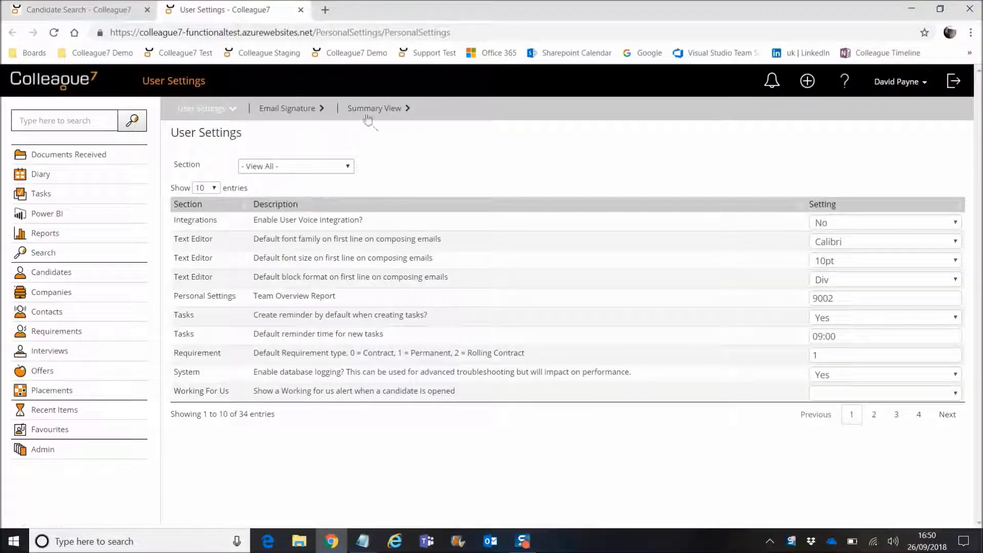
{"action": "left_click", "coordinate": [376, 110]}
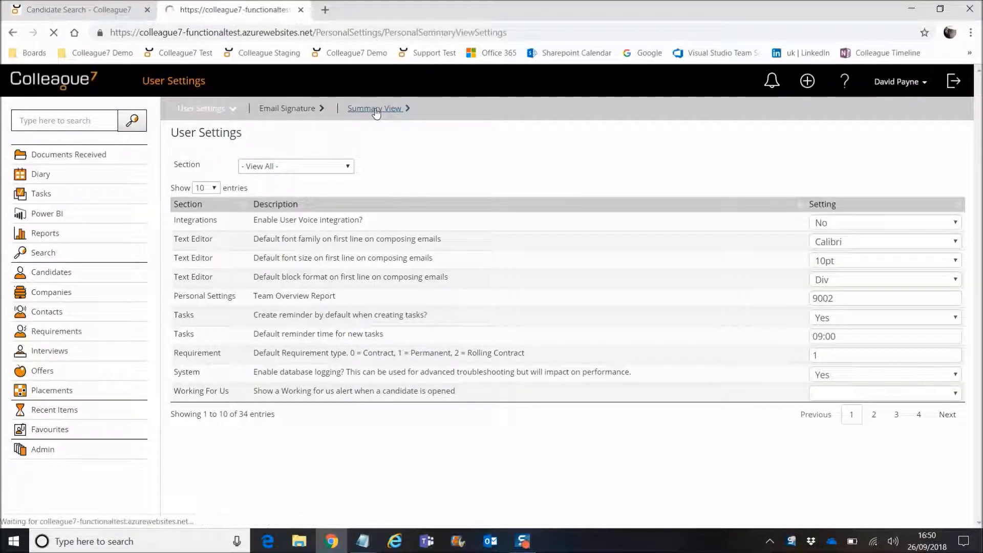
{"action": "left_click_drag", "start_coordinate": [483, 307], "coordinate": [465, 412]}
{"action": "scroll", "coordinate": [466, 361], "scroll_direction": "up", "scroll_amount": 10}
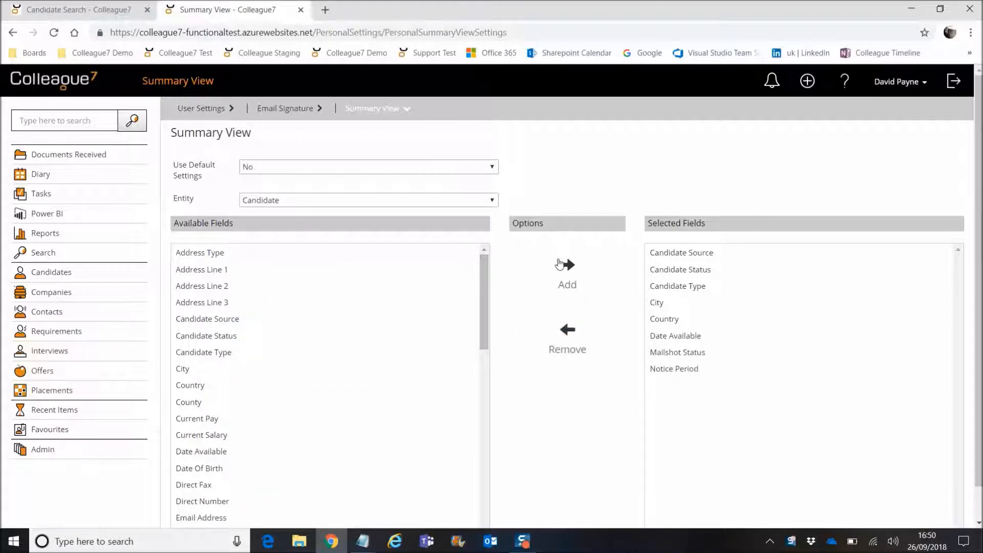
{"action": "left_click", "coordinate": [335, 290]}
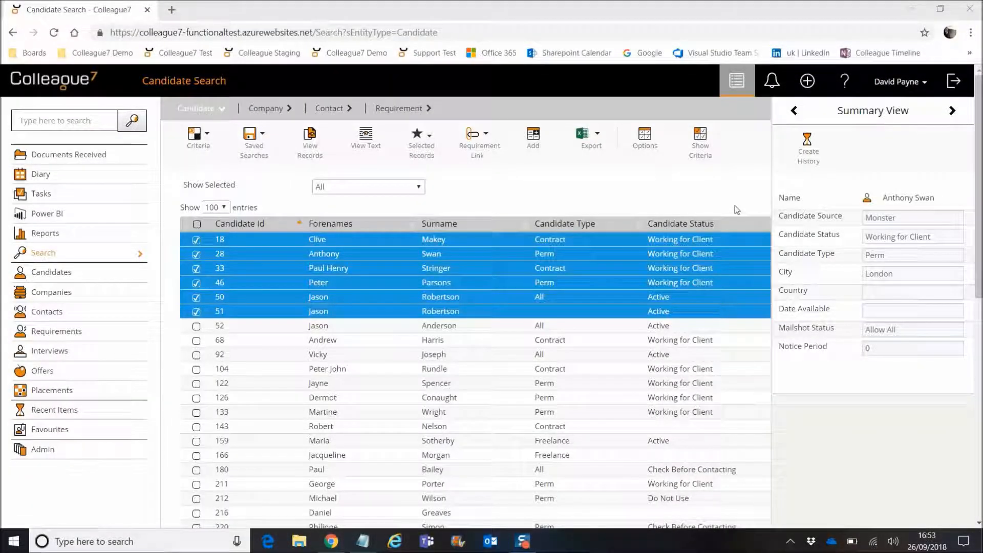
Step: Close the Summary View, return to the candidate search criteria and open the Text Criteria settings
{"action": "left_click", "coordinate": [736, 81]}
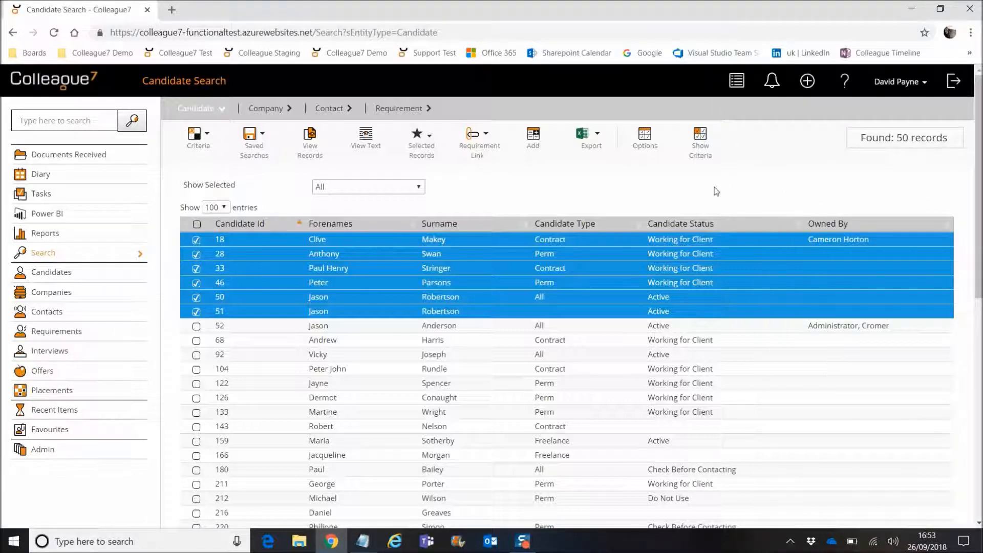
{"action": "left_click", "coordinate": [700, 140]}
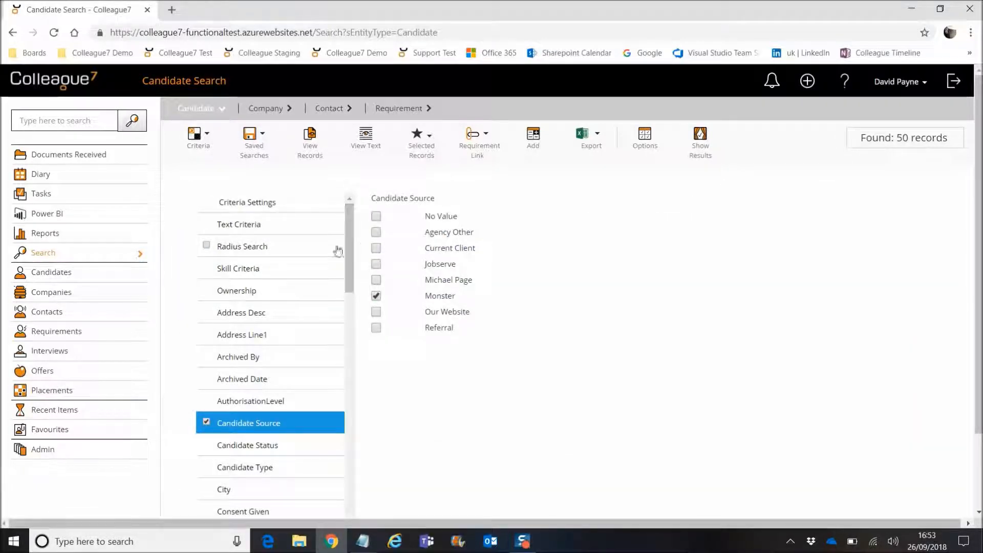
{"action": "left_click", "coordinate": [277, 230]}
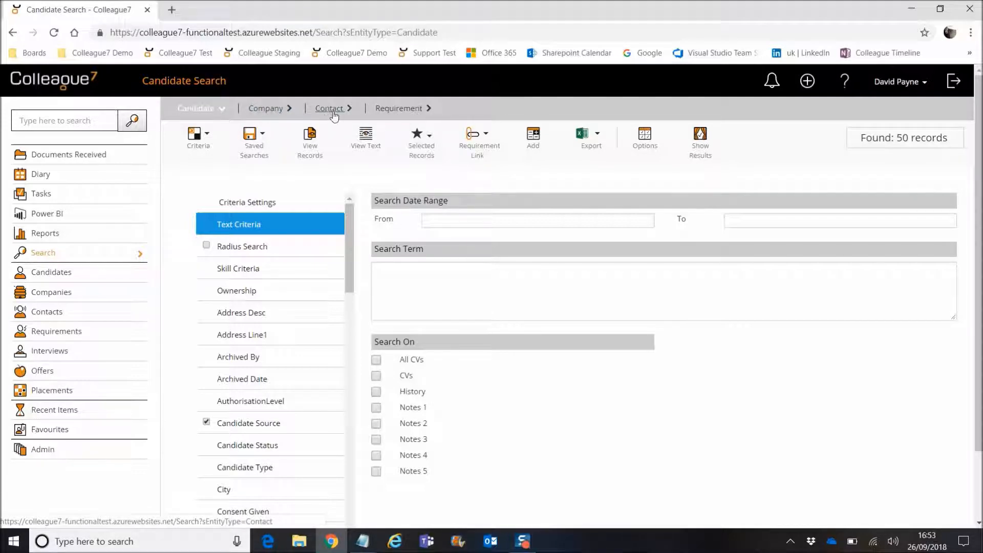
Step: Open the Company search, examine its list of search criteria and go back to the Candidate search
{"action": "left_click", "coordinate": [261, 110]}
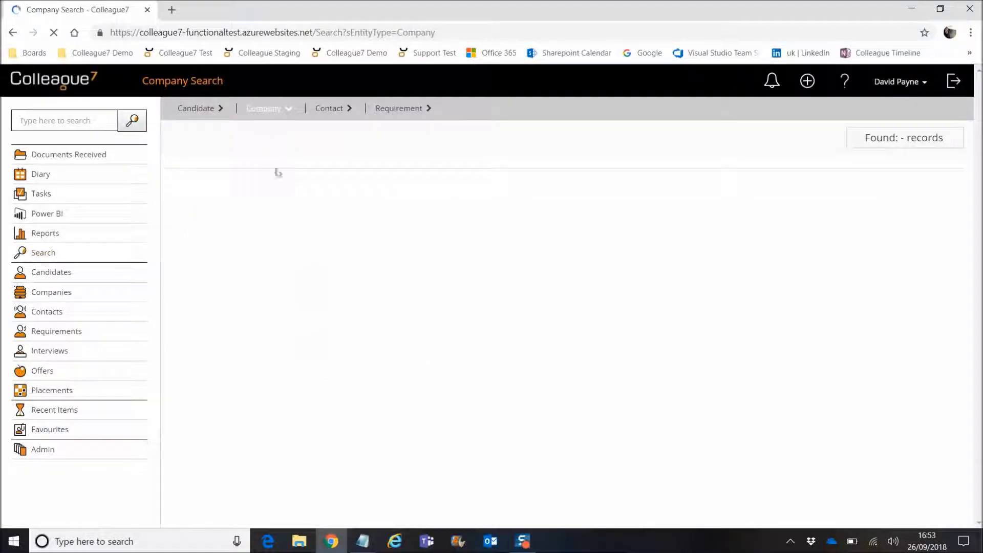
{"action": "left_click_drag", "start_coordinate": [349, 231], "coordinate": [346, 189]}
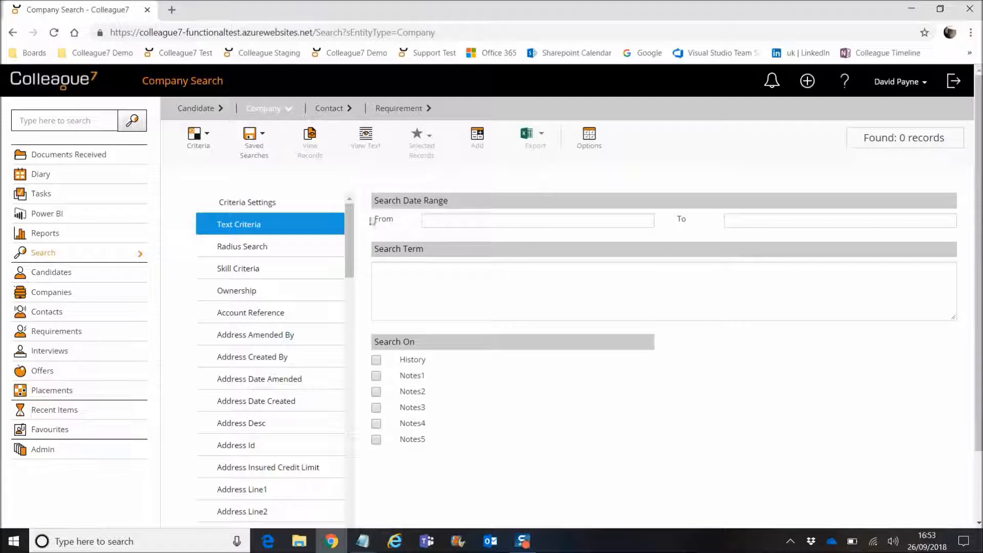
{"action": "left_click", "coordinate": [197, 111]}
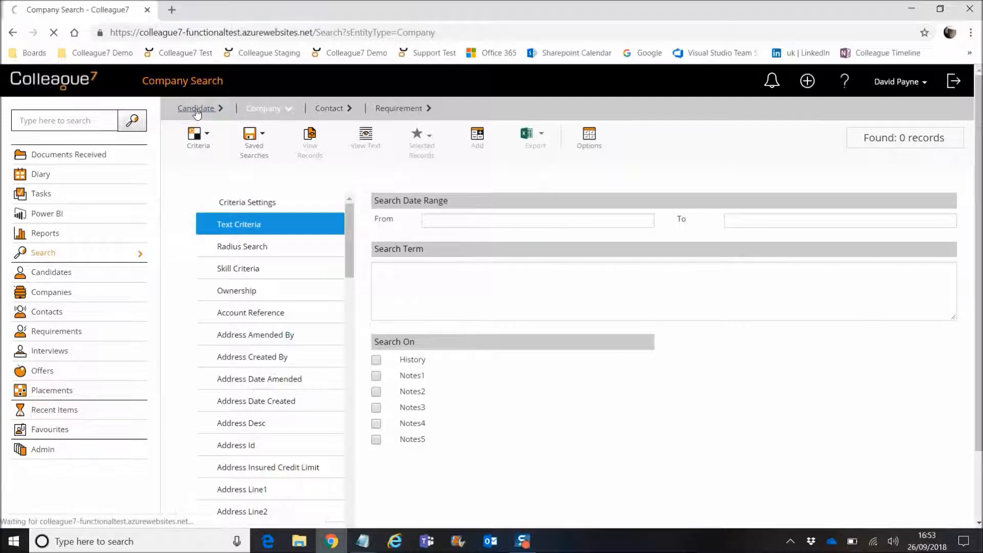